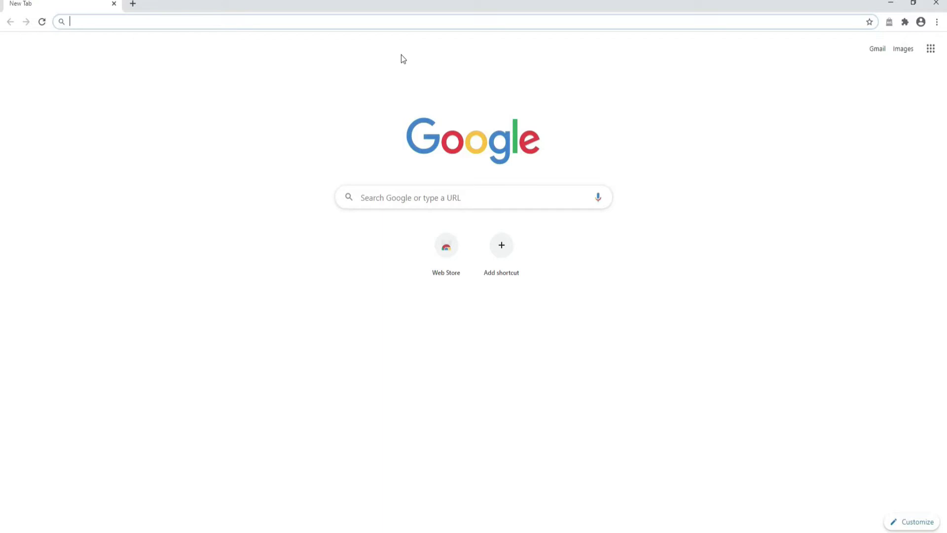
Search for 'you tube' from Chrome and go on to YouTube sign-in
click(356, 26)
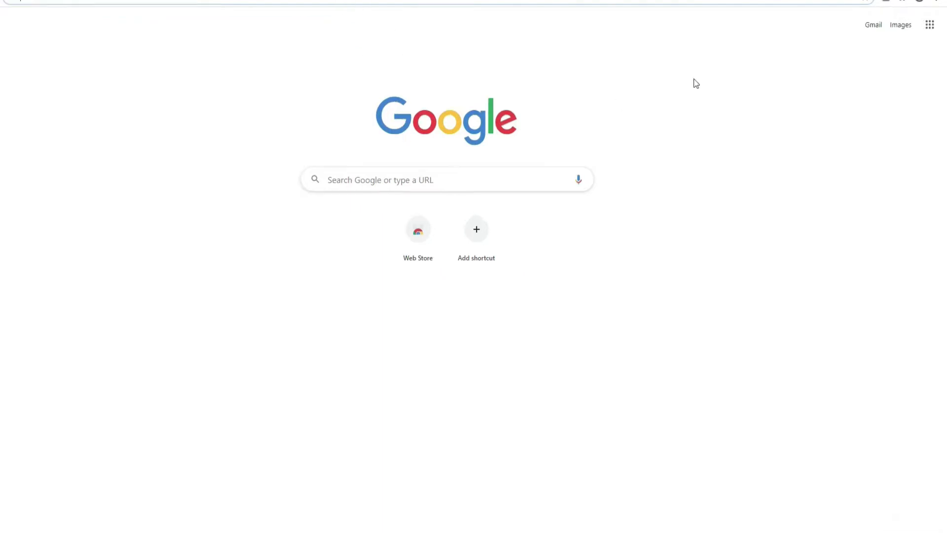
click(465, 3)
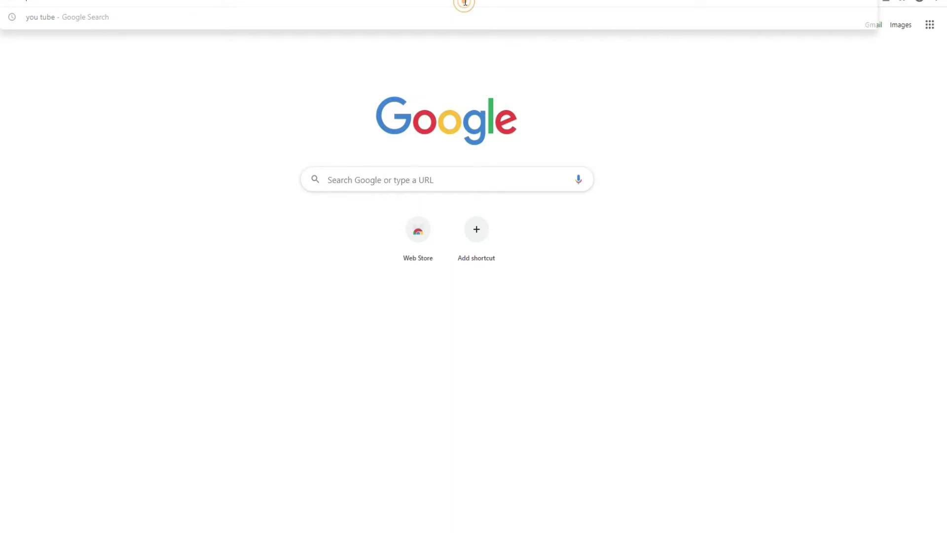
text(you tube)
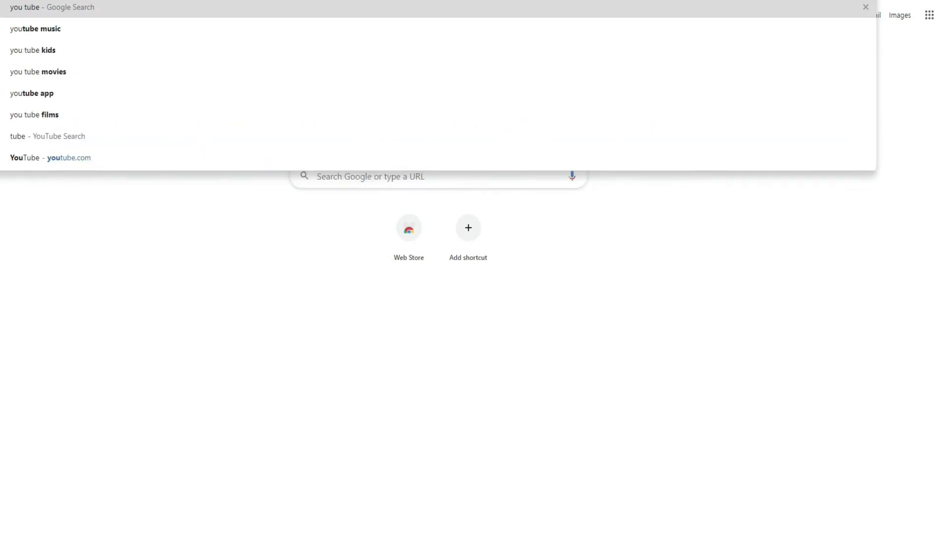
key(Return)
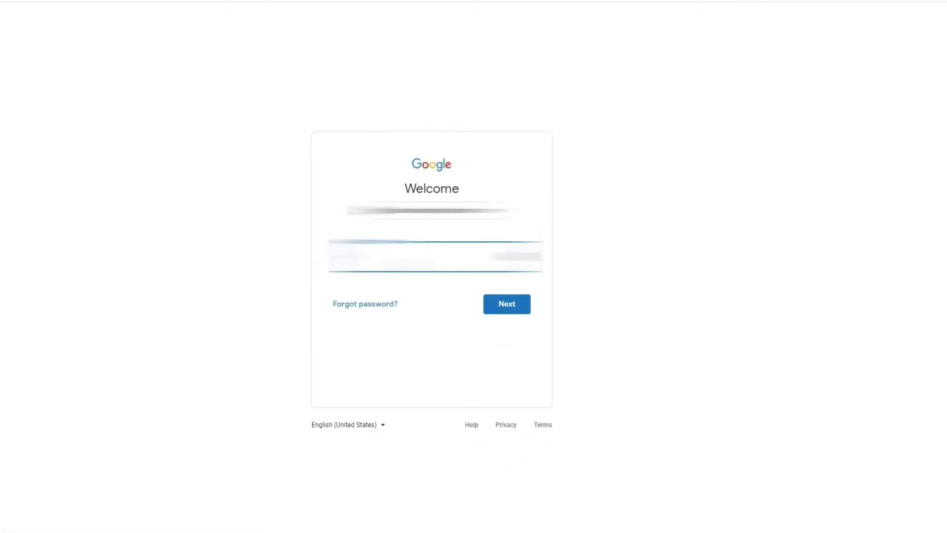
text(a)
Sign in with the password and choose Create a channel from the avatar menu
click(506, 305)
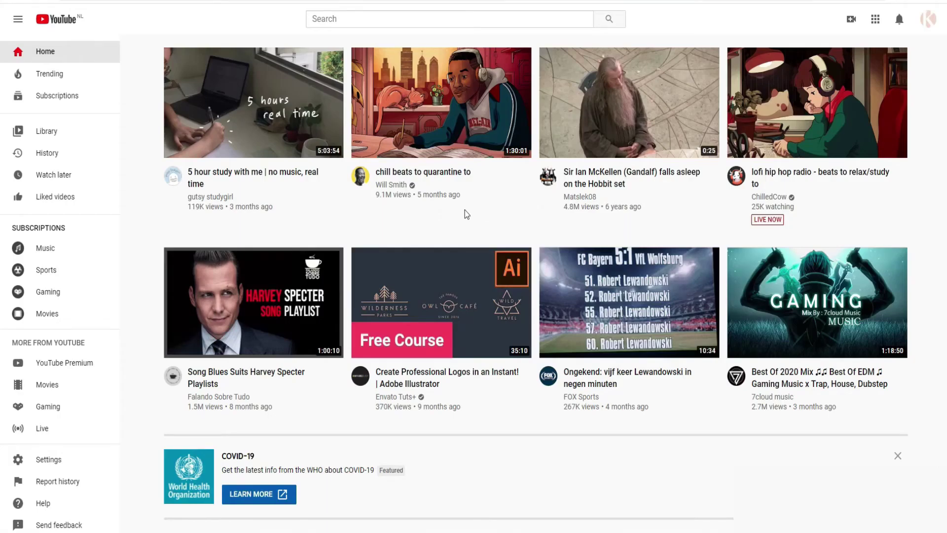
click(928, 24)
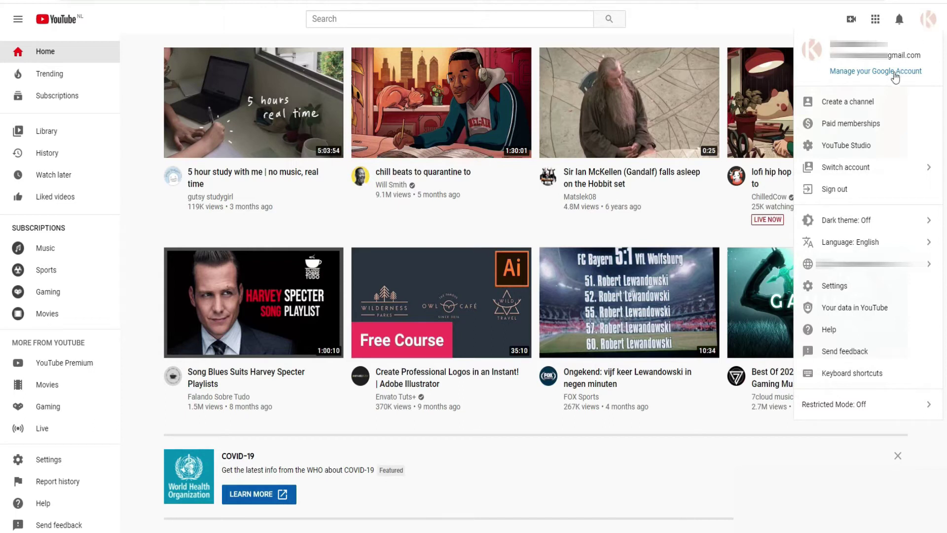
click(845, 103)
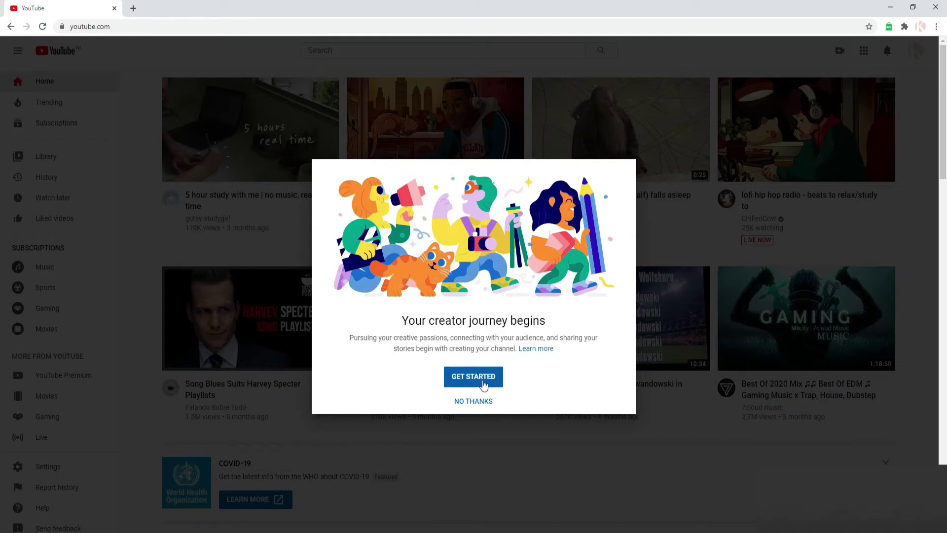
Begin channel creation and pick the 'Use a custom name' option
click(482, 383)
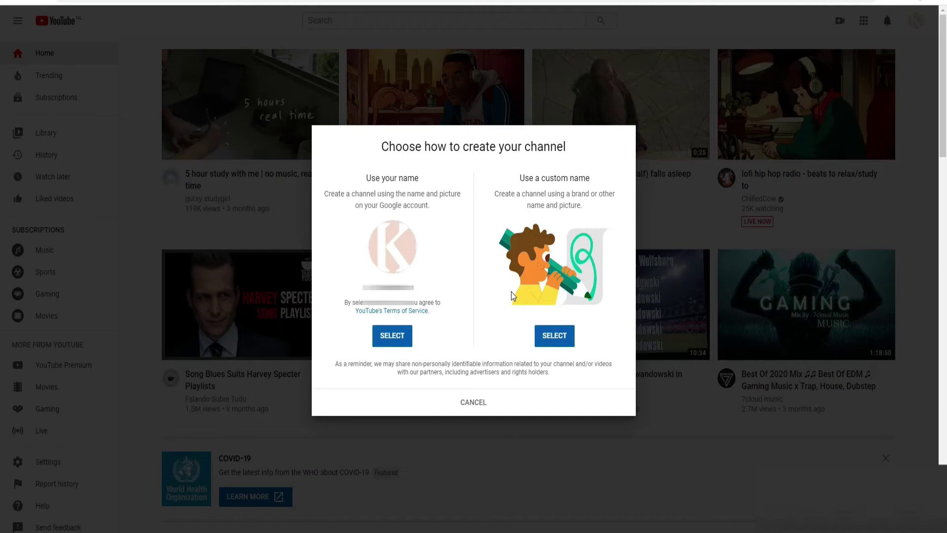
click(559, 342)
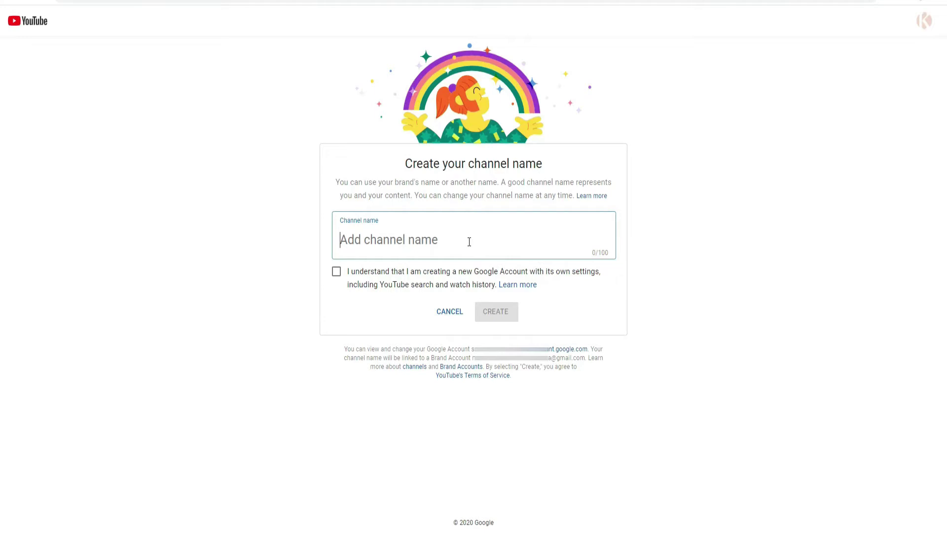
text(Karlita TV)
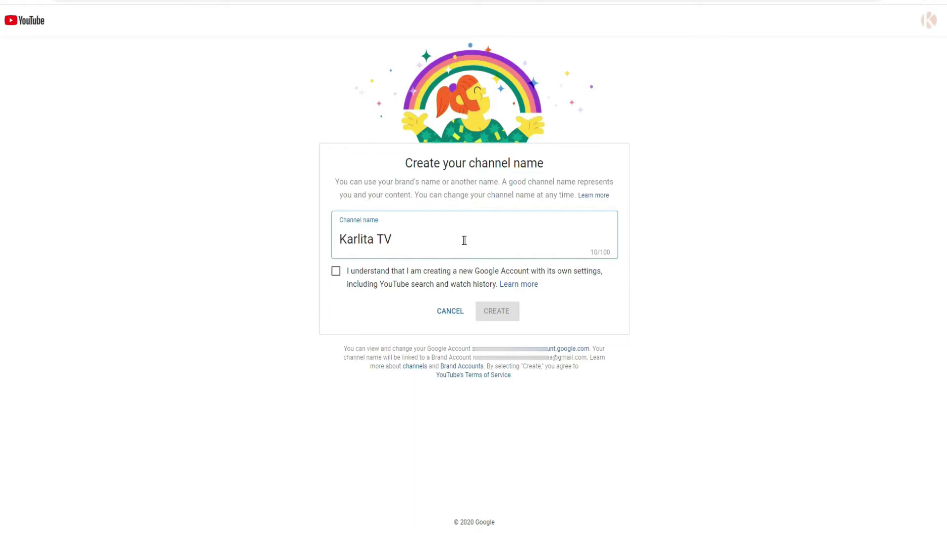
Name the channel 'Karlita TV', tick the acknowledgement and create it
click(337, 274)
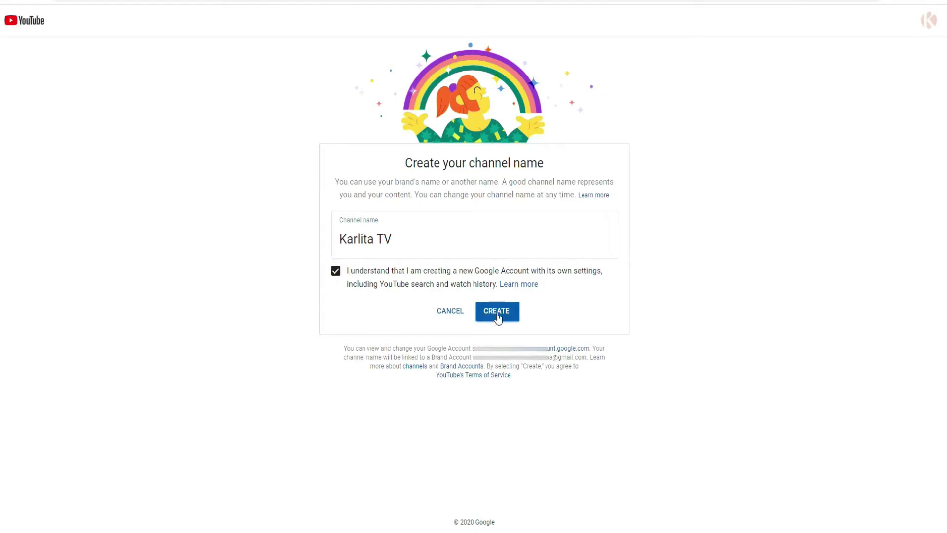
click(497, 316)
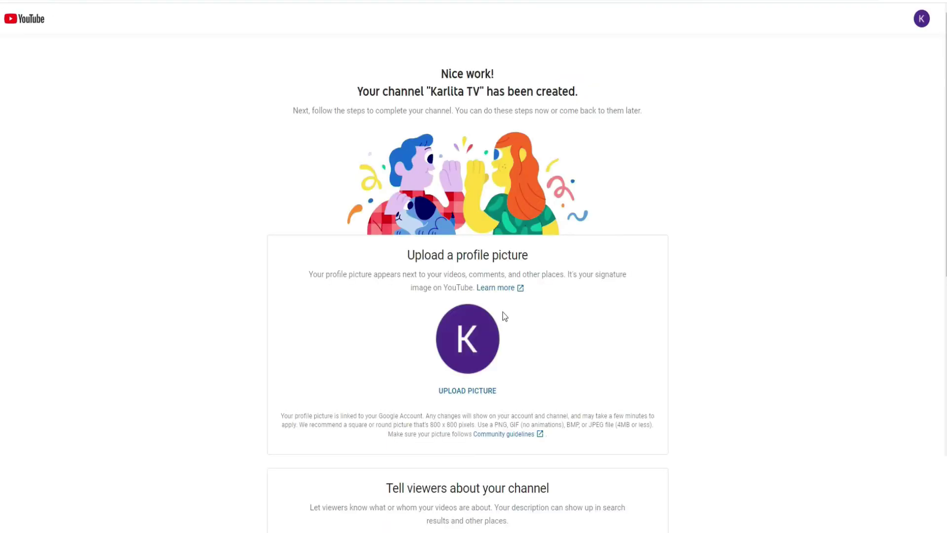
Upload the tree-lined road photo from 3D Objects as profile picture, deferring remaining setup
click(468, 342)
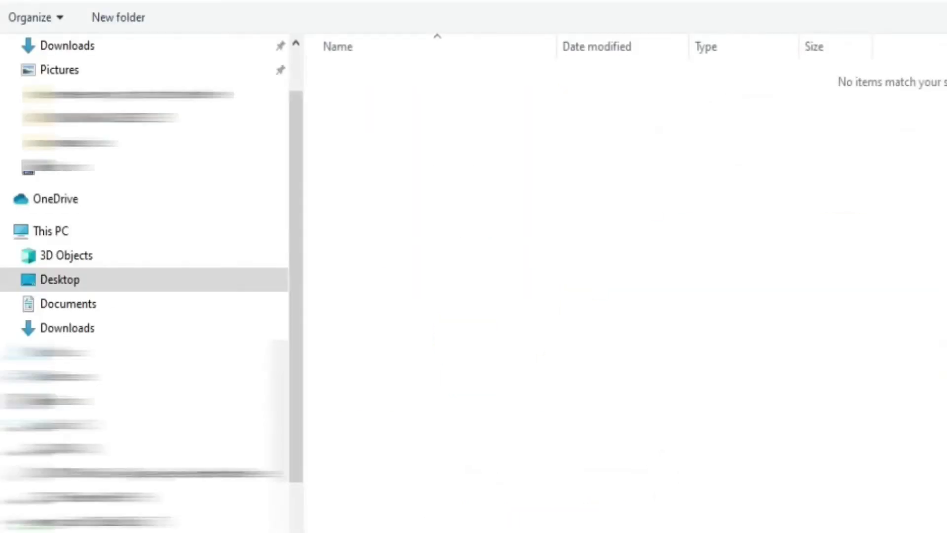
click(58, 258)
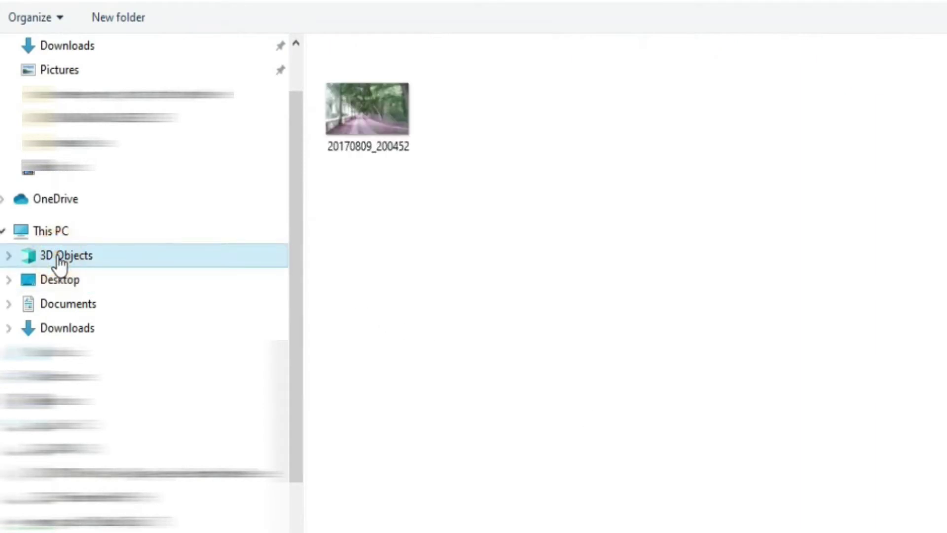
click(354, 118)
double_click(355, 118)
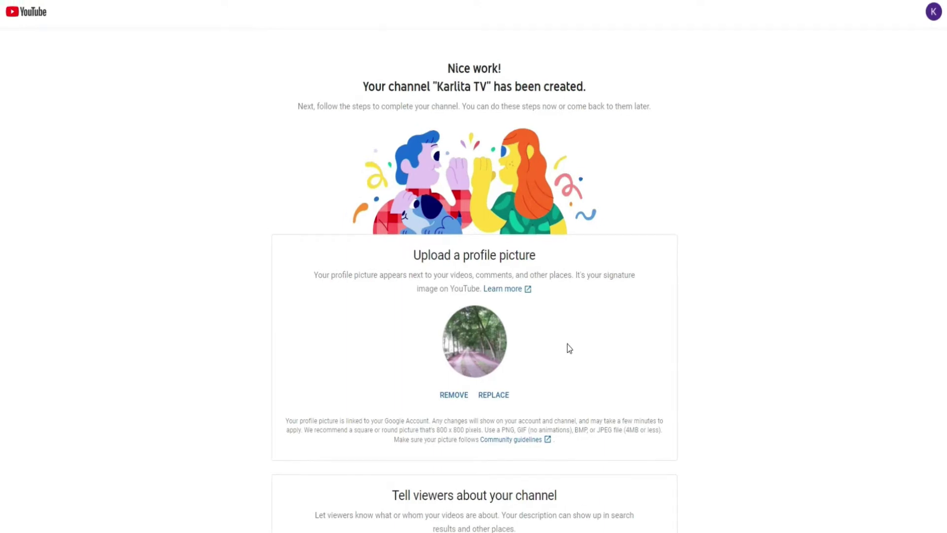
scroll(564, 343, down, 2)
scroll(565, 343, down, 2)
scroll(563, 343, down, 2)
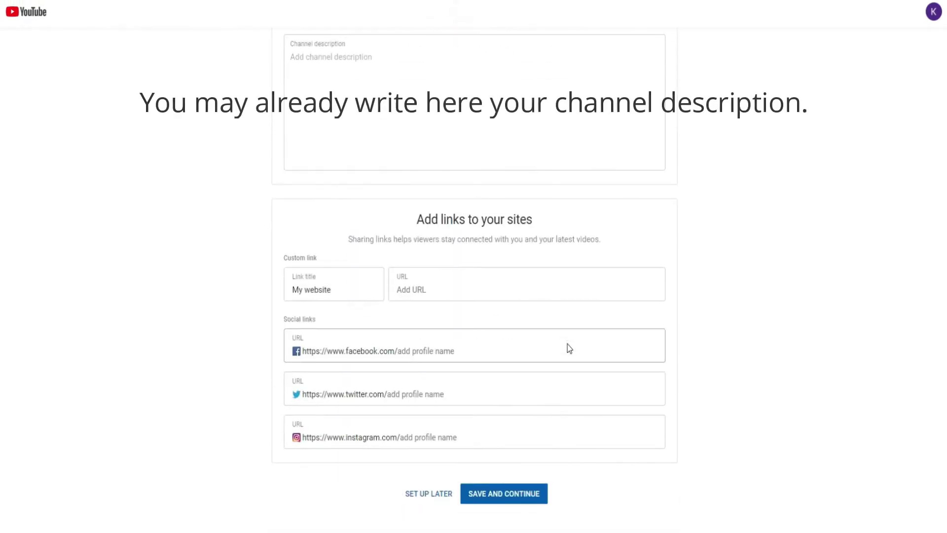
scroll(568, 344, down, 1)
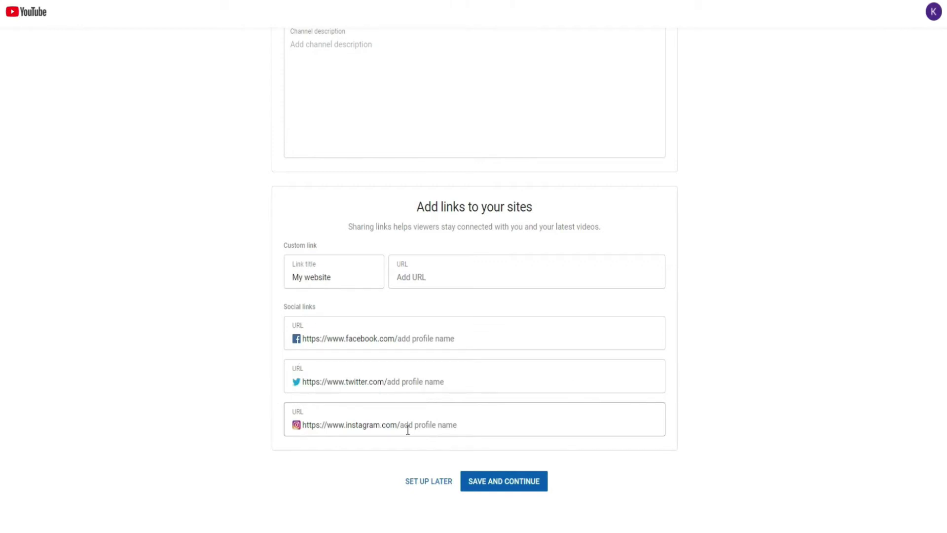
click(427, 482)
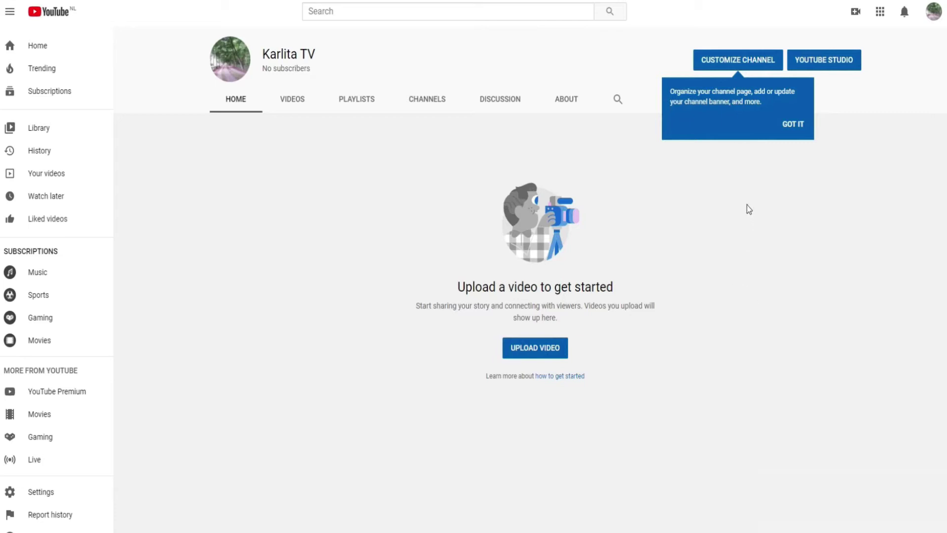
Dismiss the tip, browse the Videos through About tabs, and open channel customization
click(791, 124)
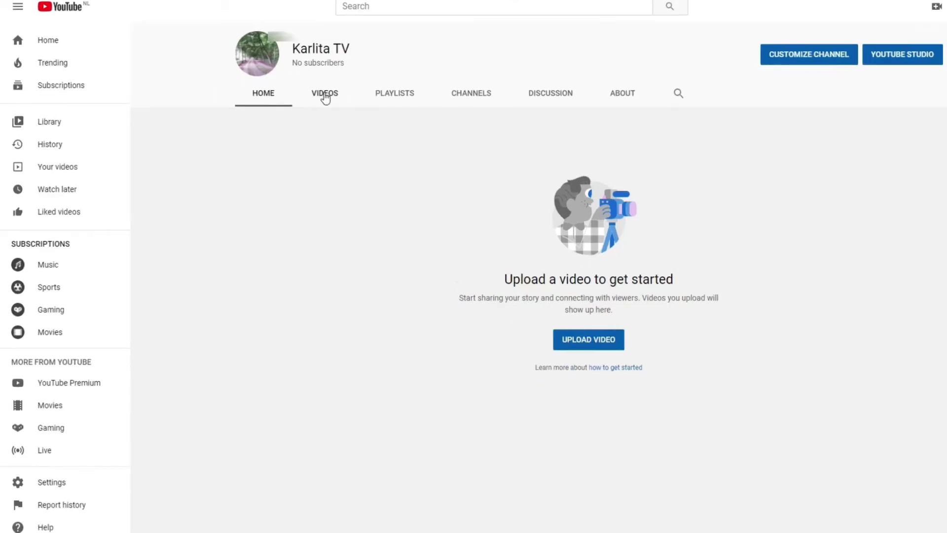
click(325, 94)
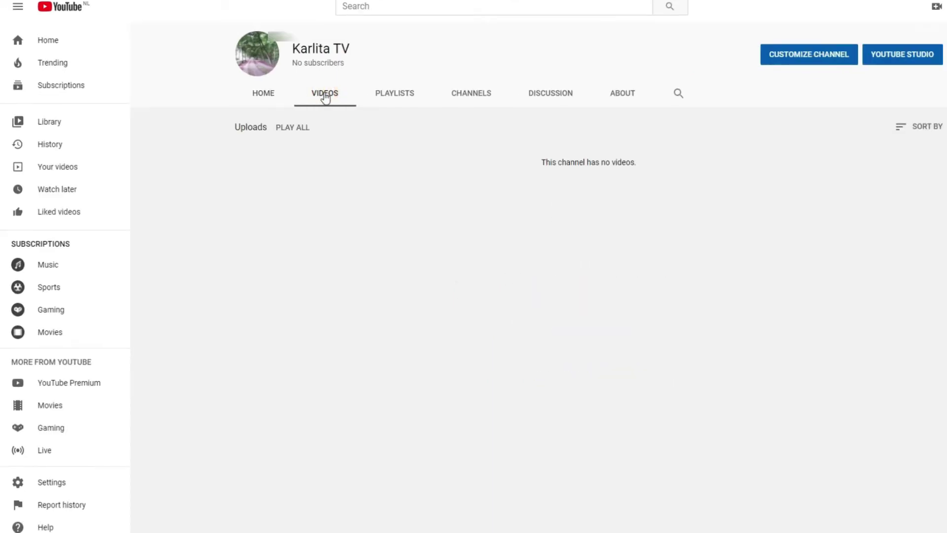
click(392, 95)
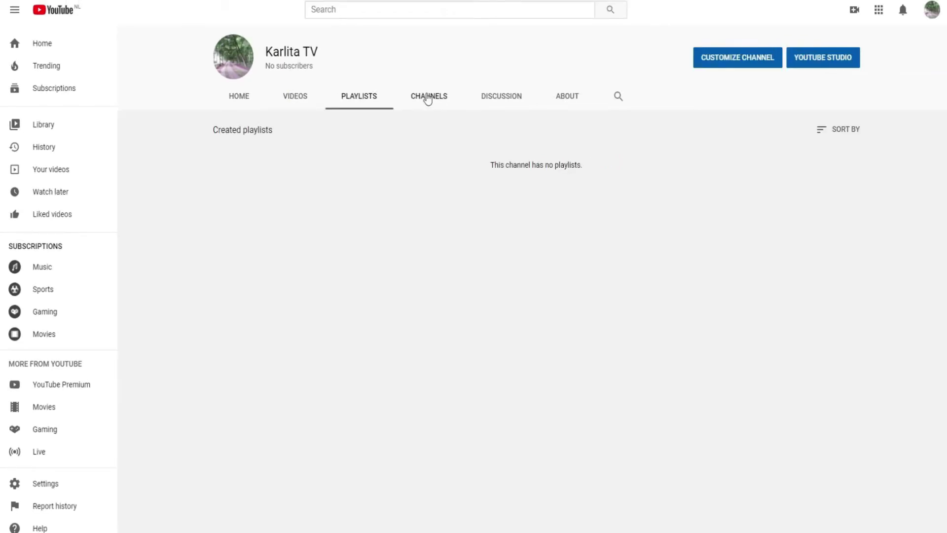
click(428, 99)
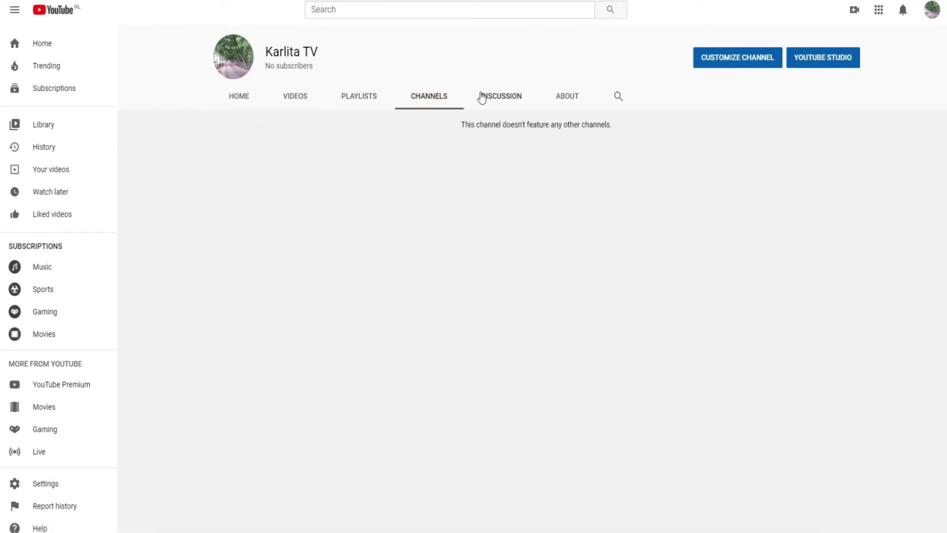
click(518, 100)
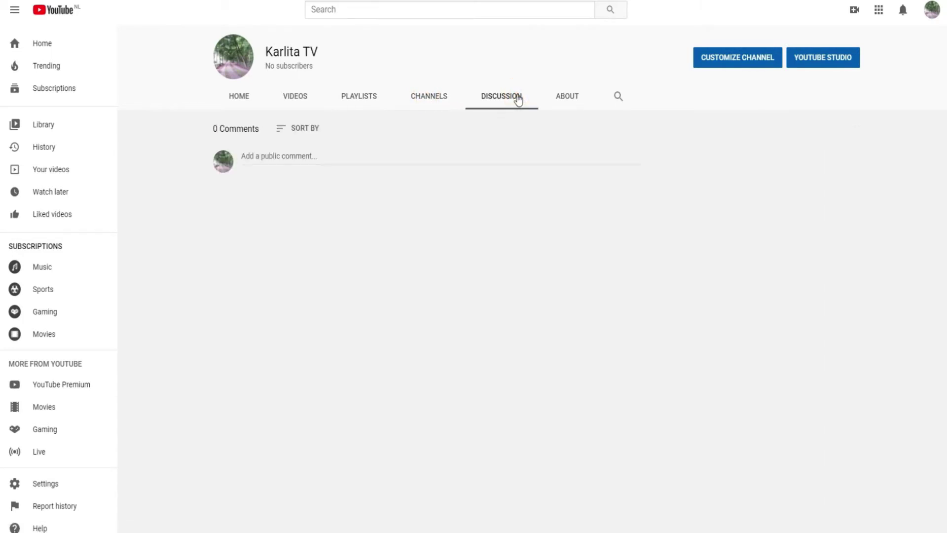
click(556, 98)
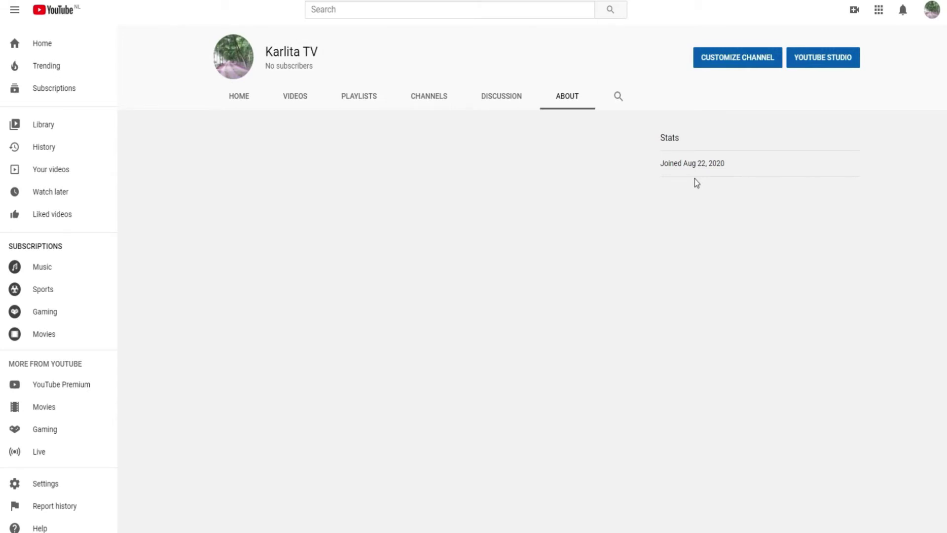
click(725, 63)
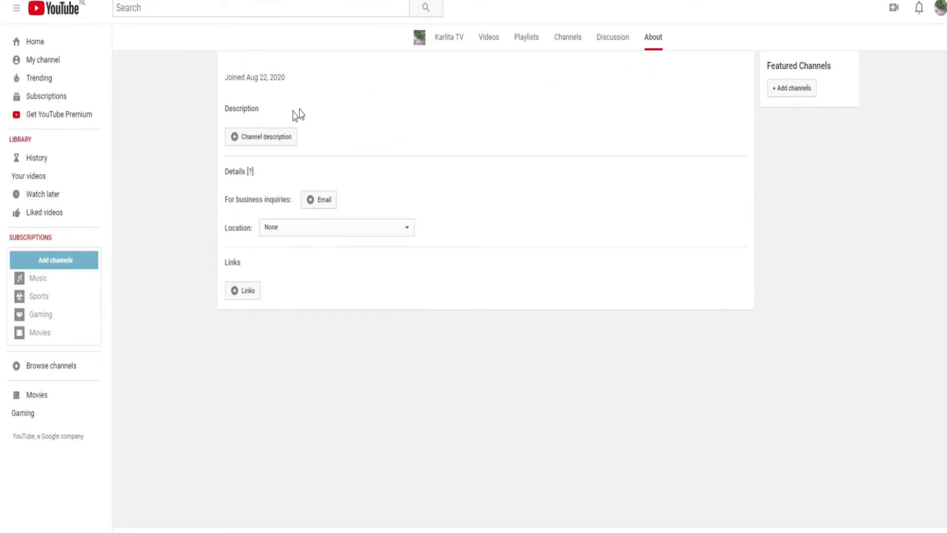
Cancel the channel description editor and view the Location country list
click(253, 136)
click(803, 234)
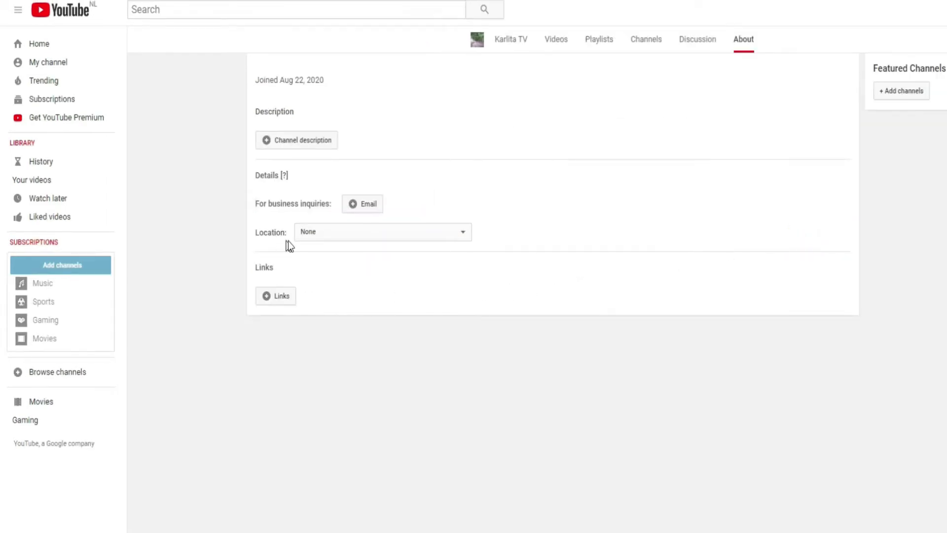
click(468, 238)
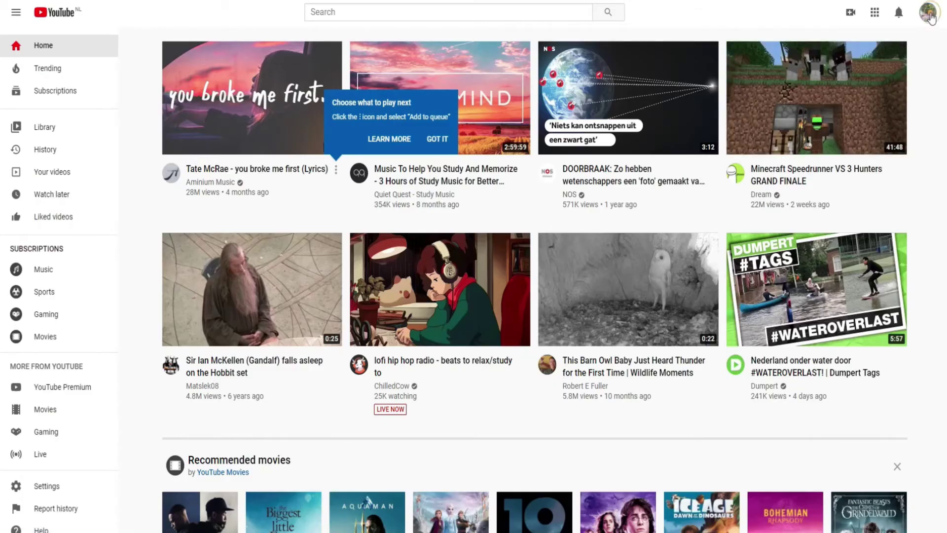
Go to YouTube Studio and view the new-Studio 'Learn more' information
click(929, 13)
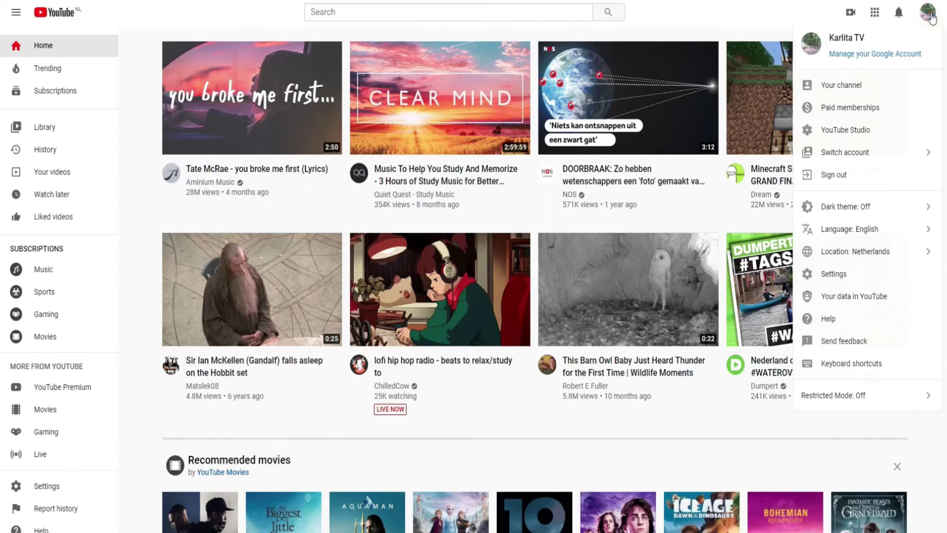
click(847, 132)
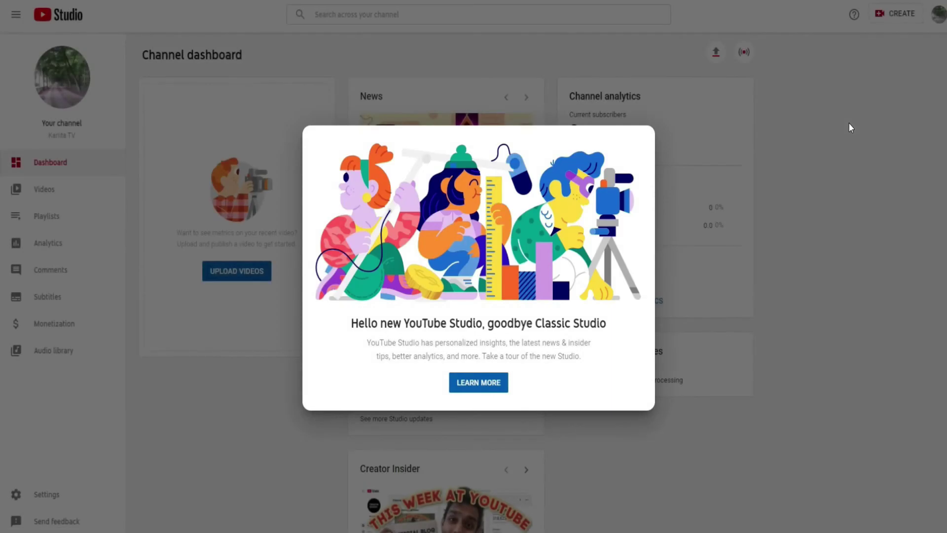
click(478, 383)
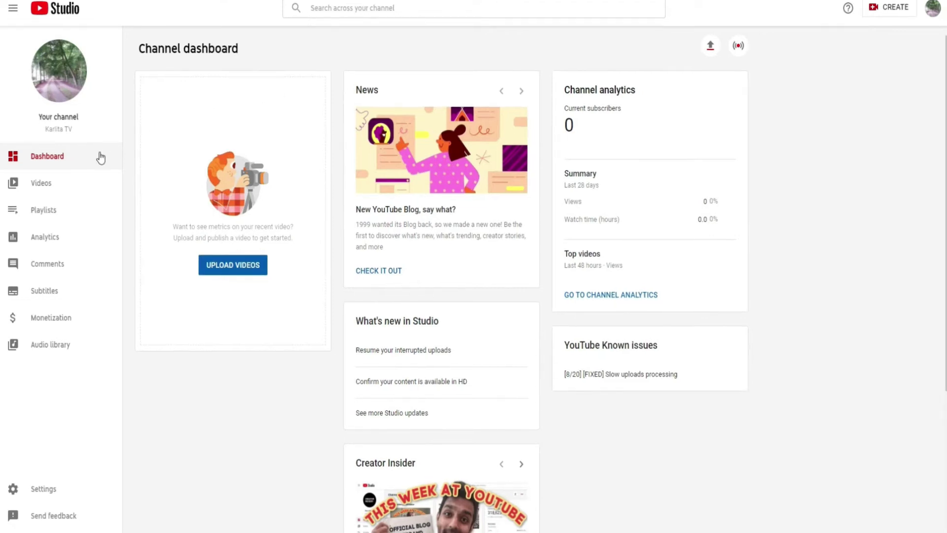
Visit Videos and switch the Analytics chart between watch time, subscribers and views
click(51, 189)
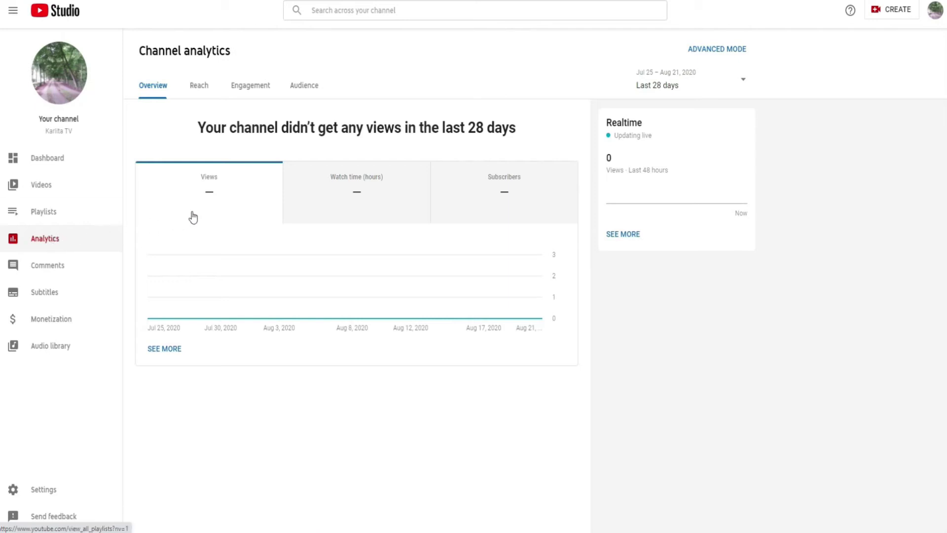
click(340, 208)
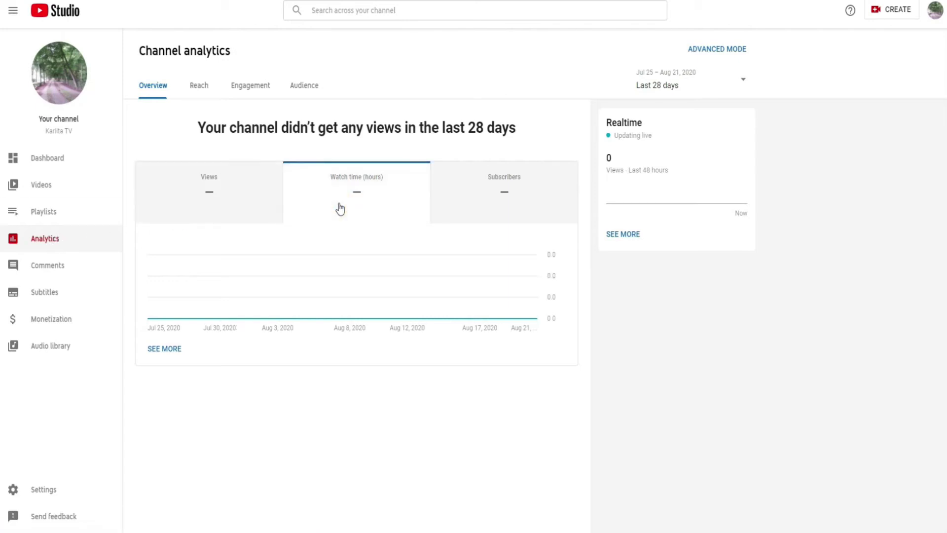
click(490, 205)
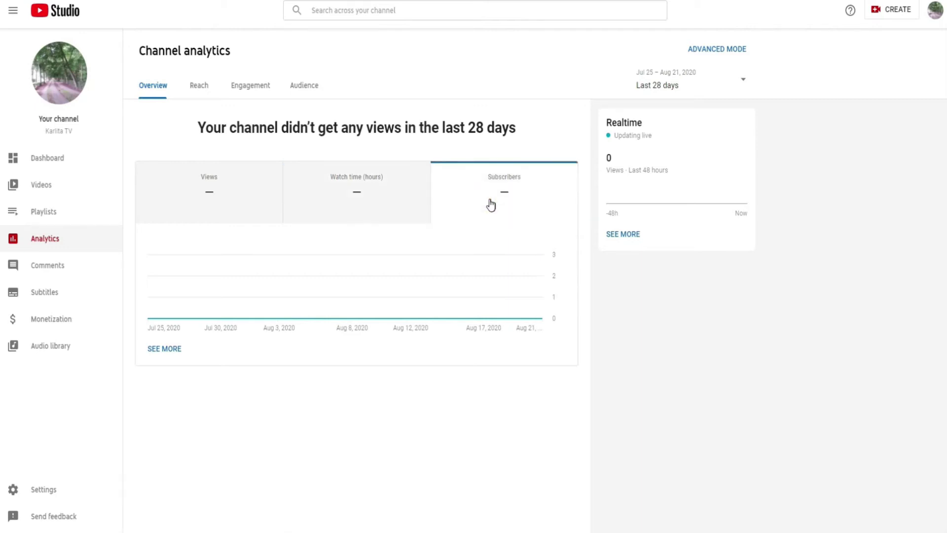
click(336, 206)
click(247, 205)
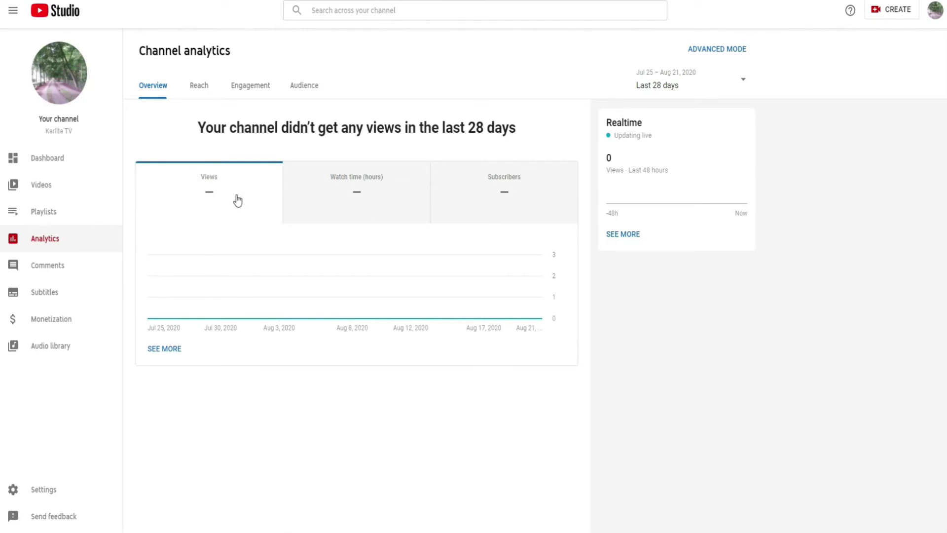
Check Comments, dismiss the filters tip and show comments held for review
click(53, 276)
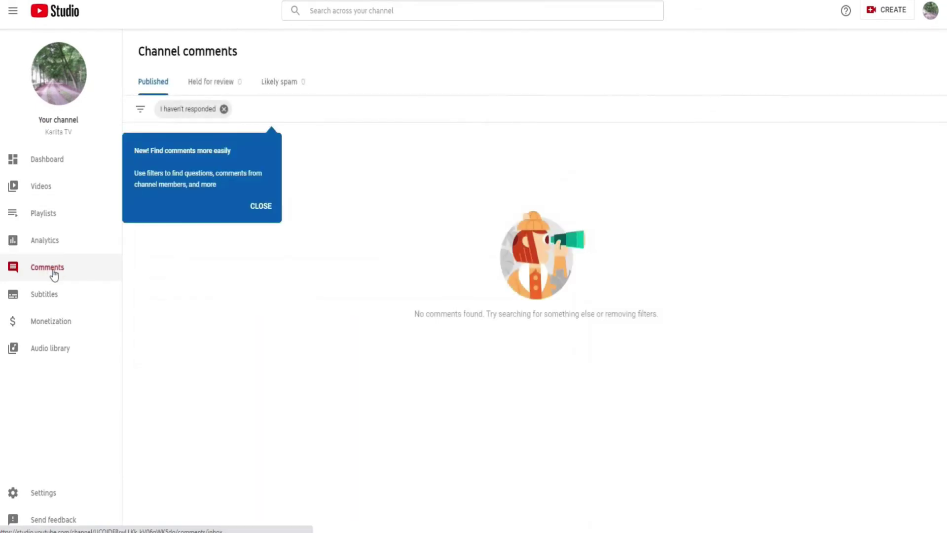
click(261, 206)
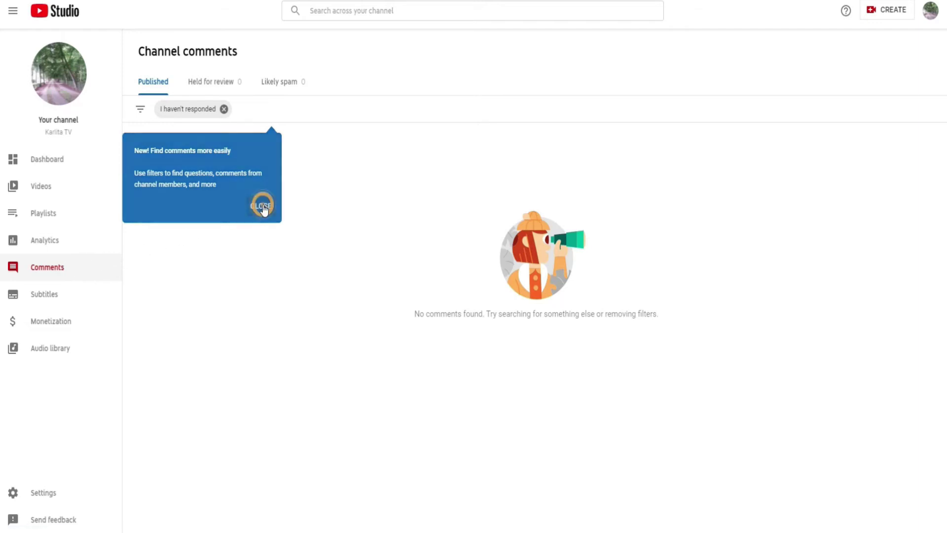
click(196, 115)
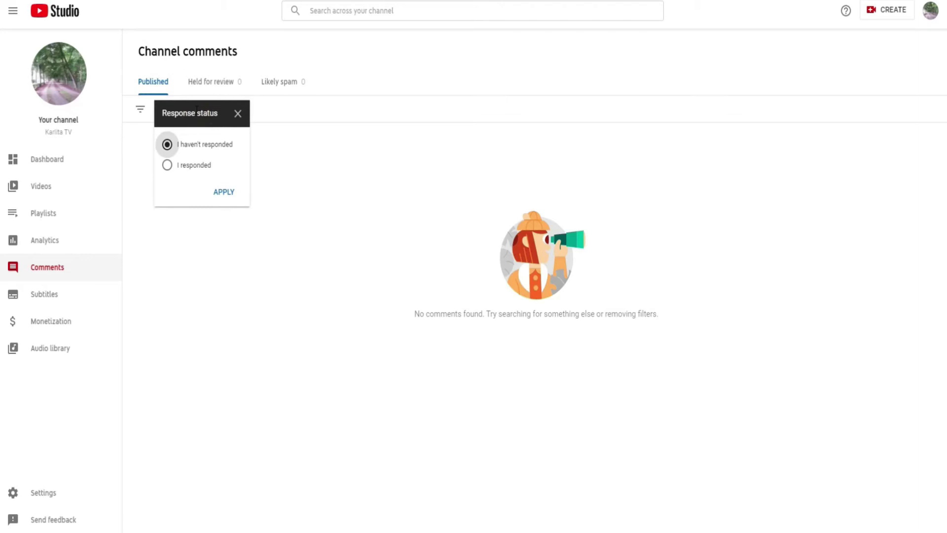
click(248, 108)
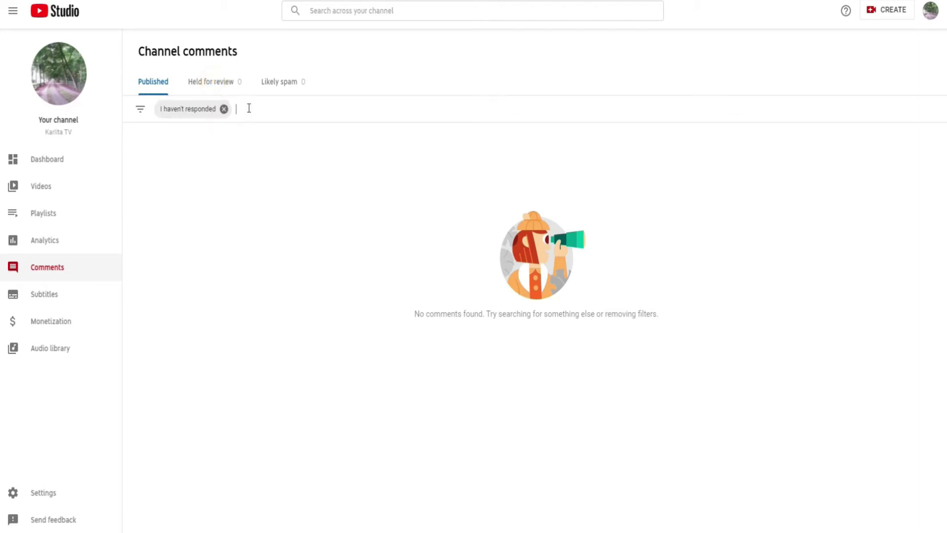
click(217, 84)
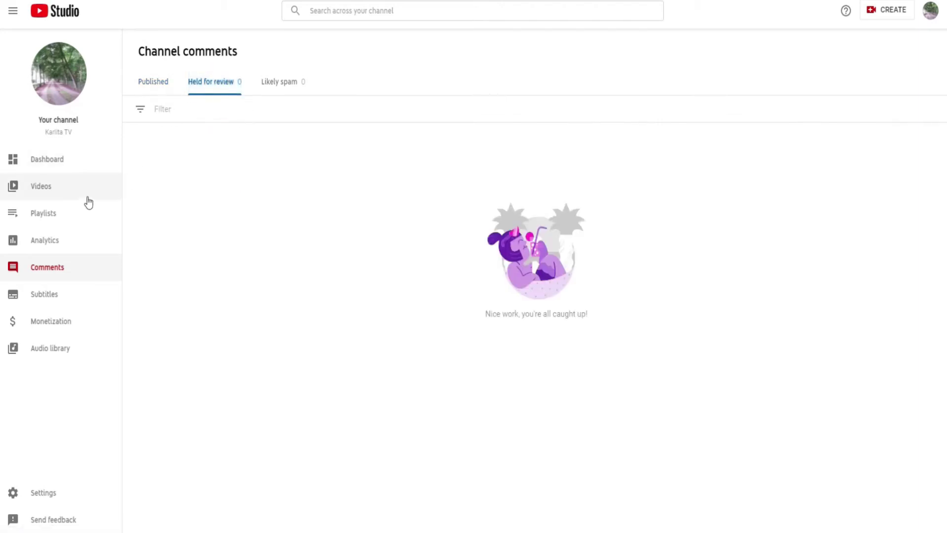
Filter Subtitles by drafts and community contributions, then view Monetization status
click(42, 296)
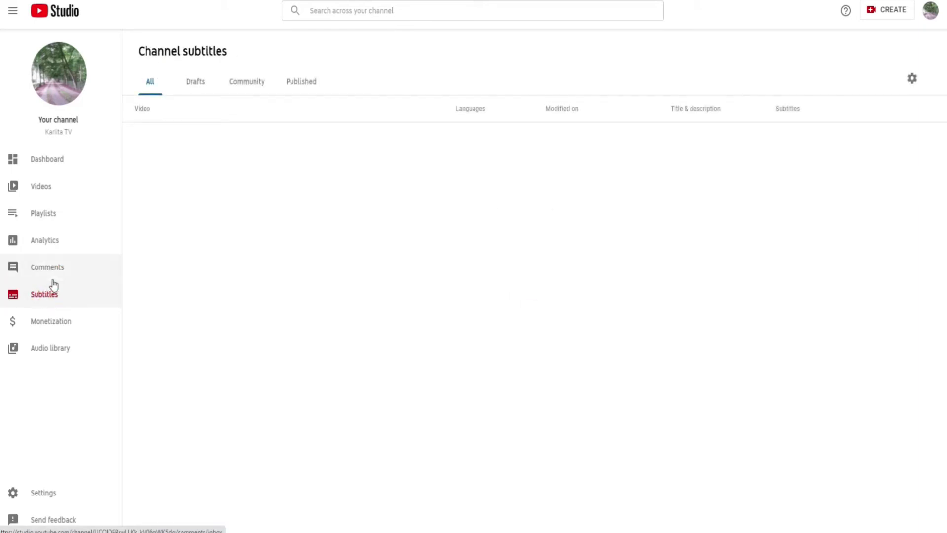
click(195, 84)
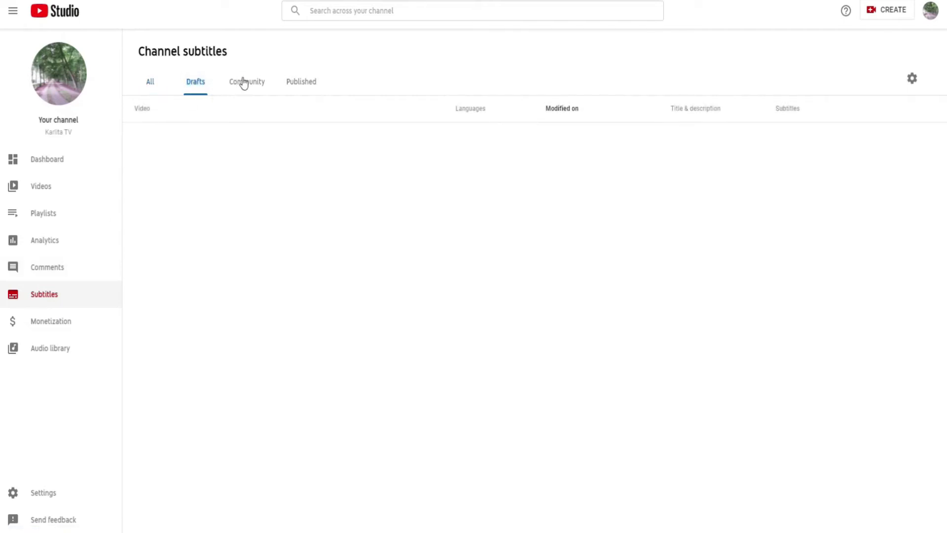
click(244, 83)
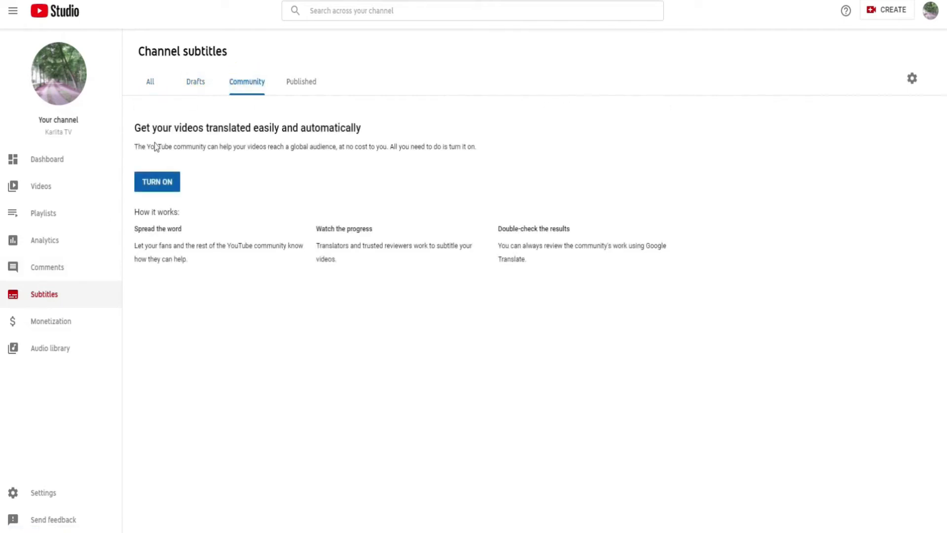
click(48, 326)
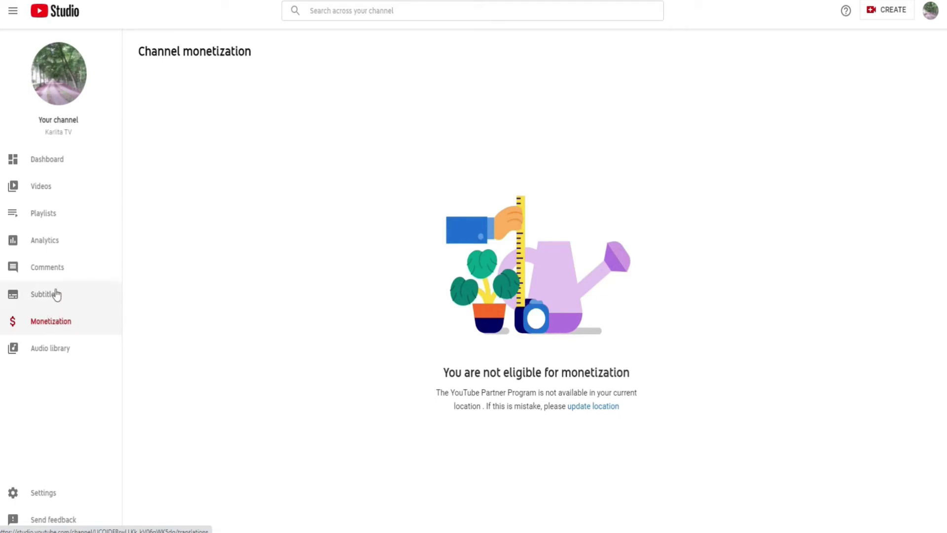
View the Audio library, then return to the Karlita TV page via 'Your channel'
click(51, 346)
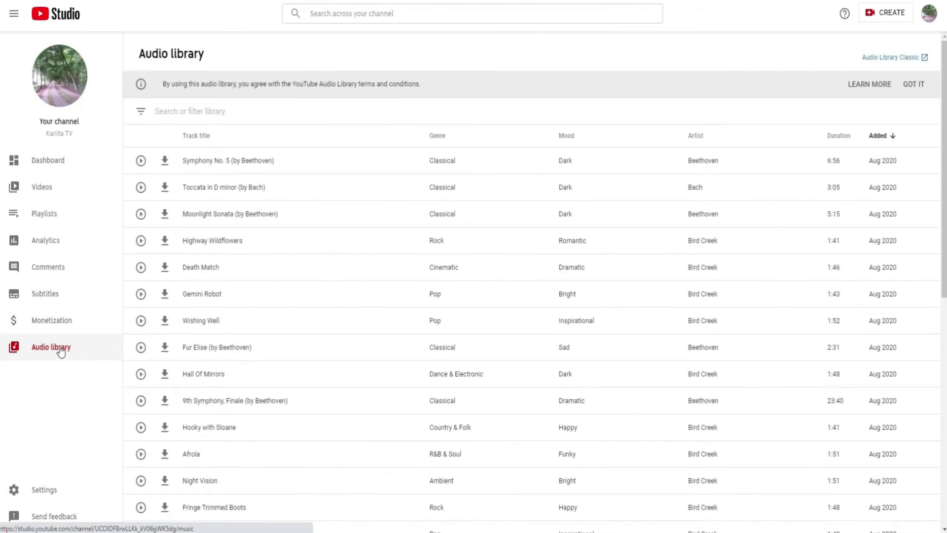
mouse_move(494, 214)
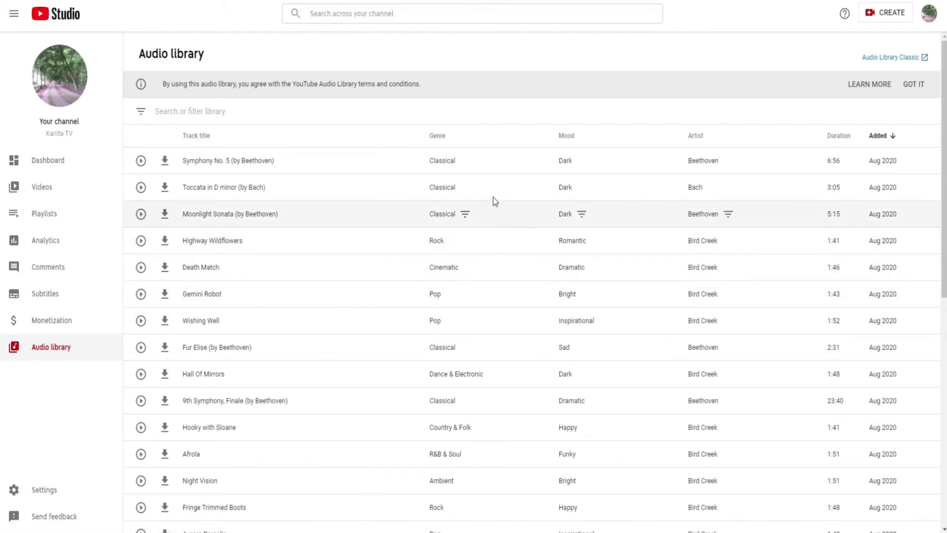
click(929, 13)
click(836, 82)
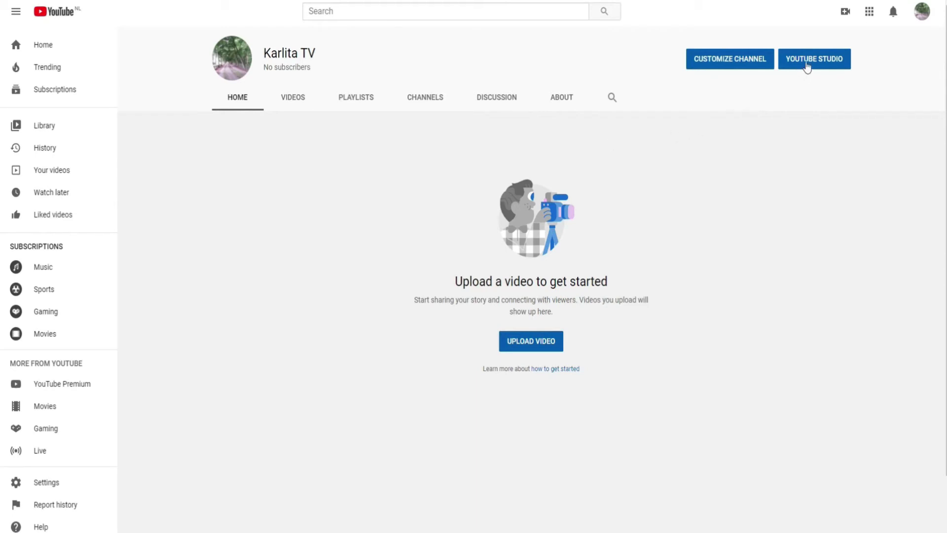
Hide Karlita TV's subscriber count in Studio's advanced channel settings and save
click(922, 19)
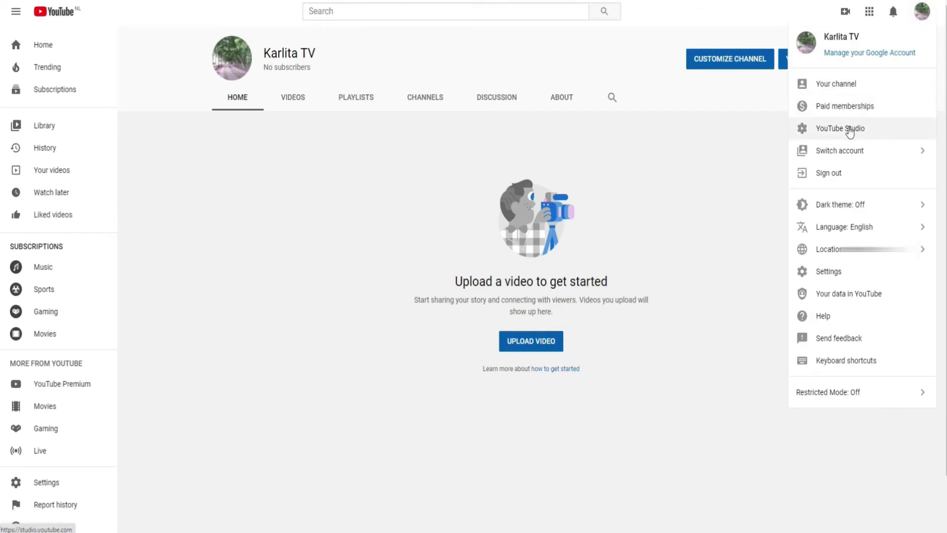
click(743, 137)
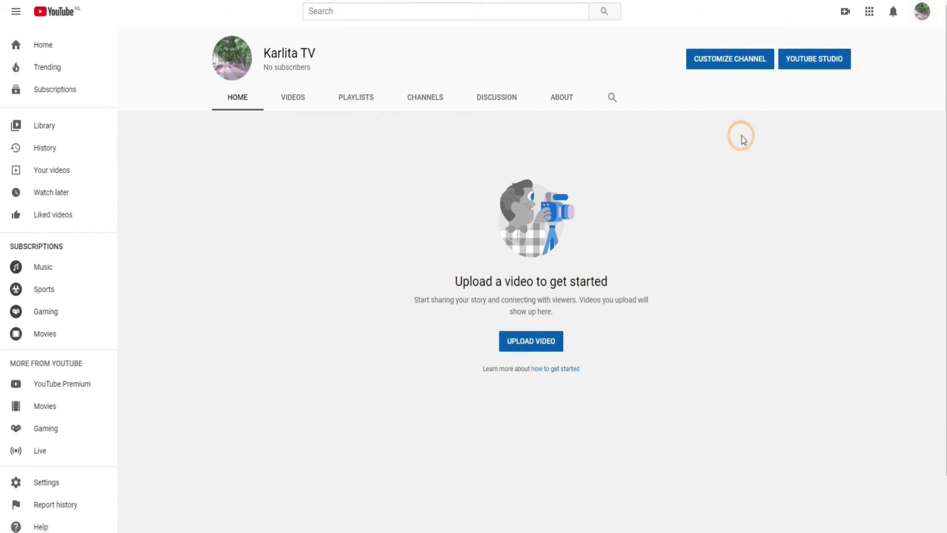
click(816, 66)
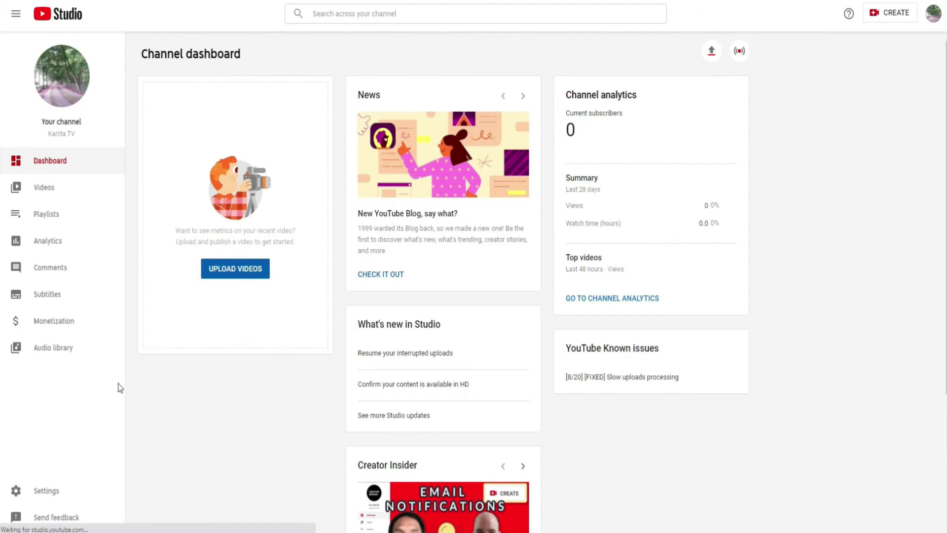
click(46, 492)
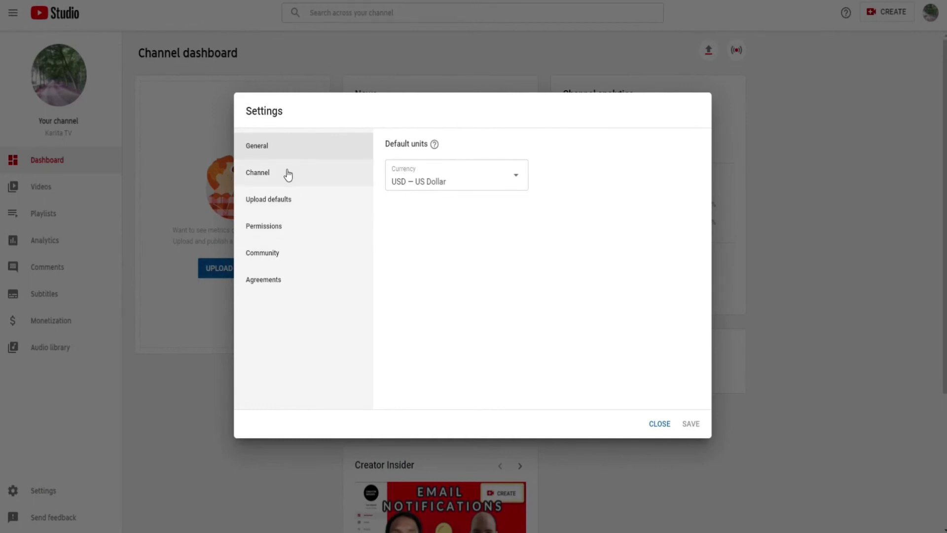
click(289, 174)
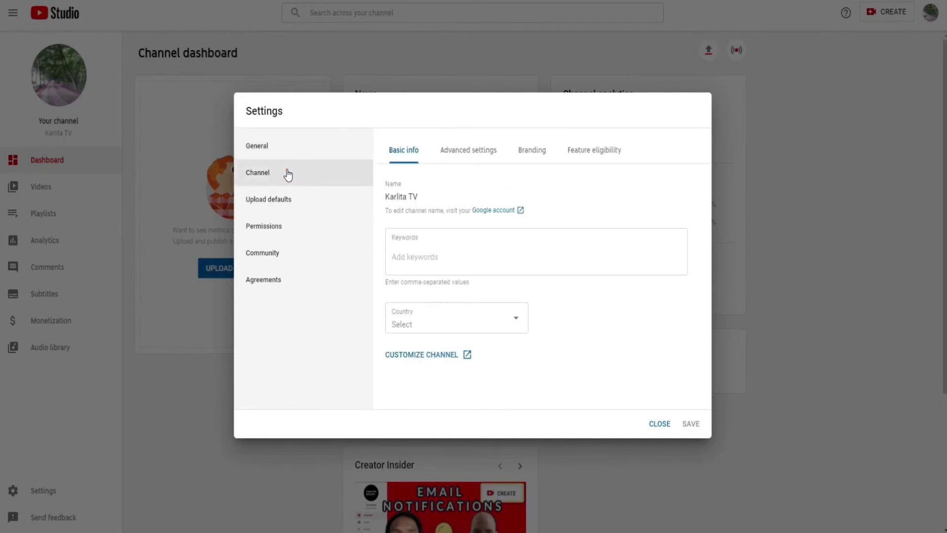
click(478, 150)
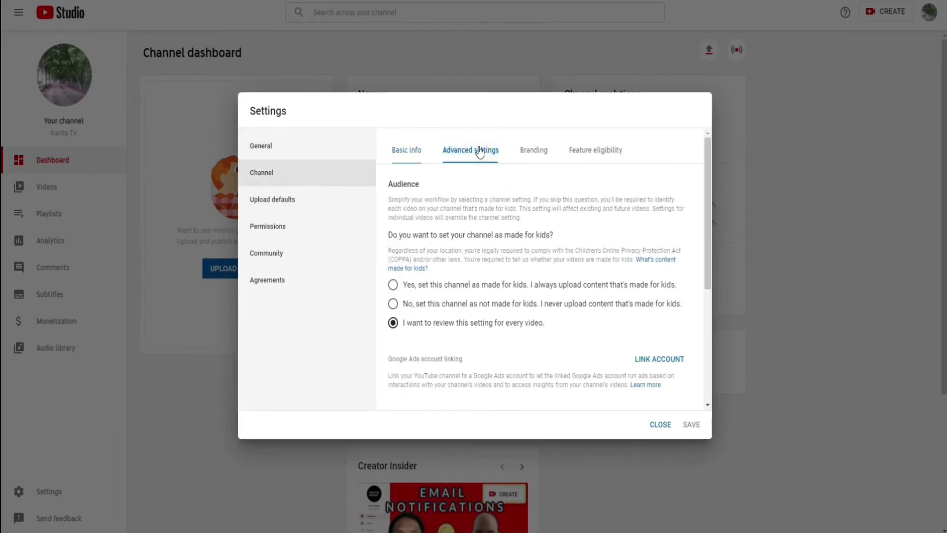
scroll(490, 223, down, 2)
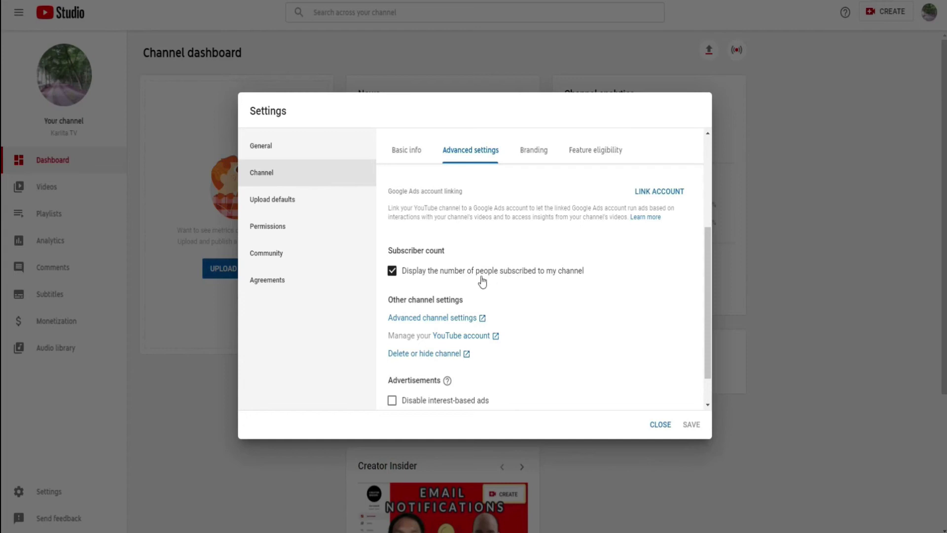
click(392, 273)
click(689, 427)
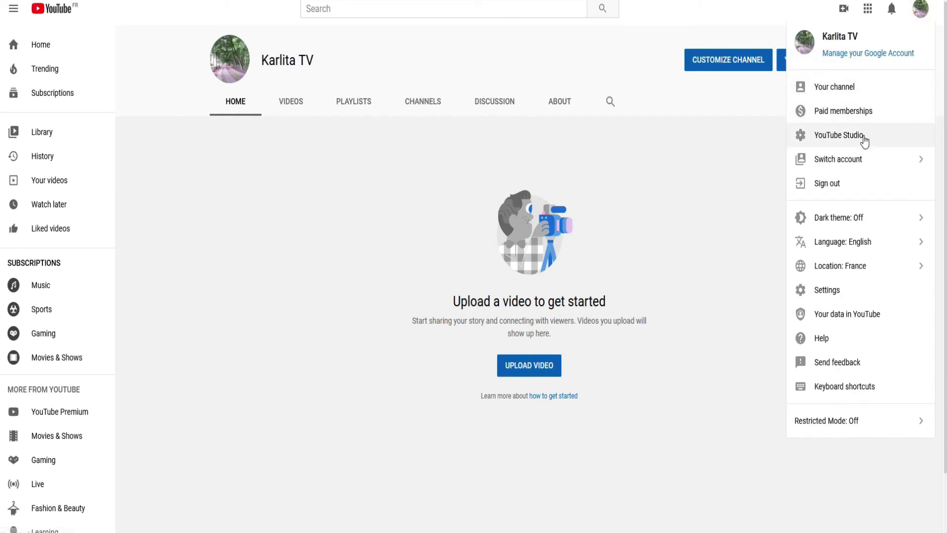
View the video watermark options under Studio's Channel > Branding settings
click(864, 137)
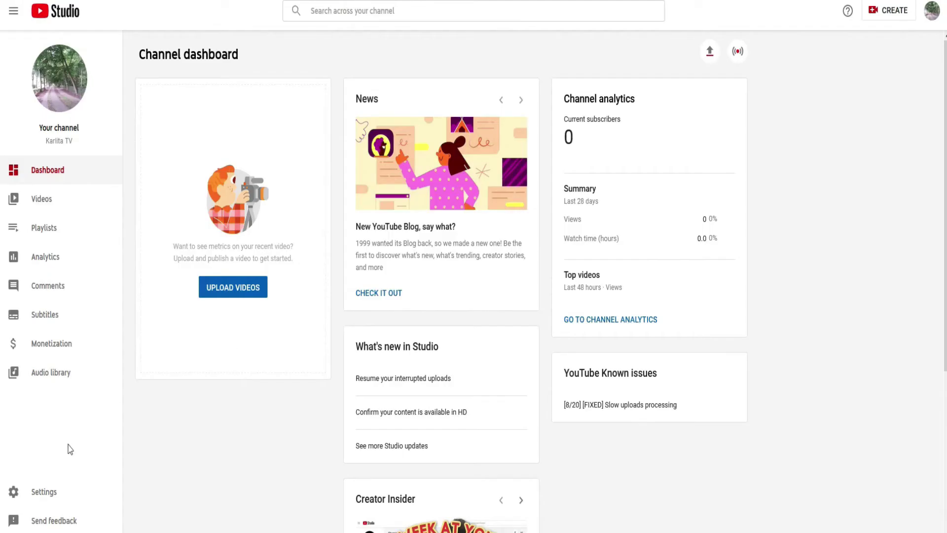
click(21, 490)
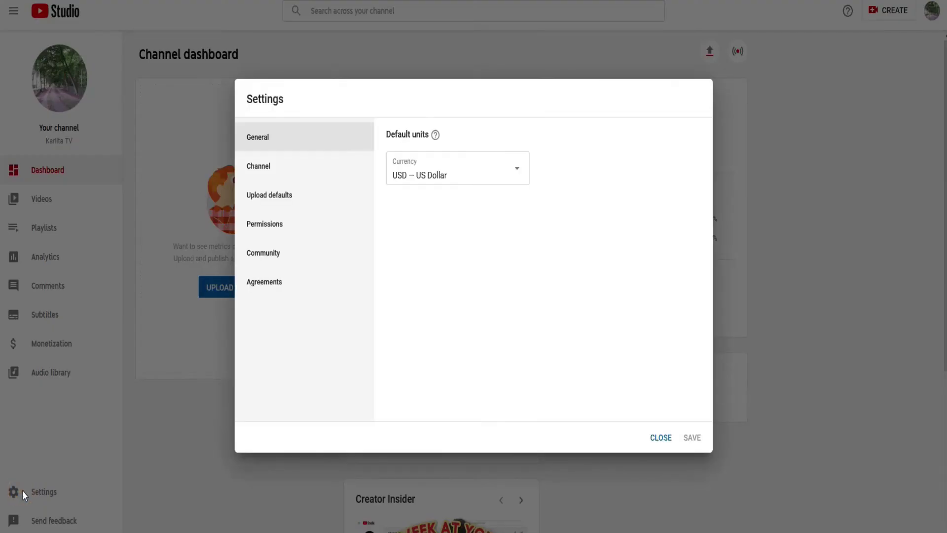
click(260, 172)
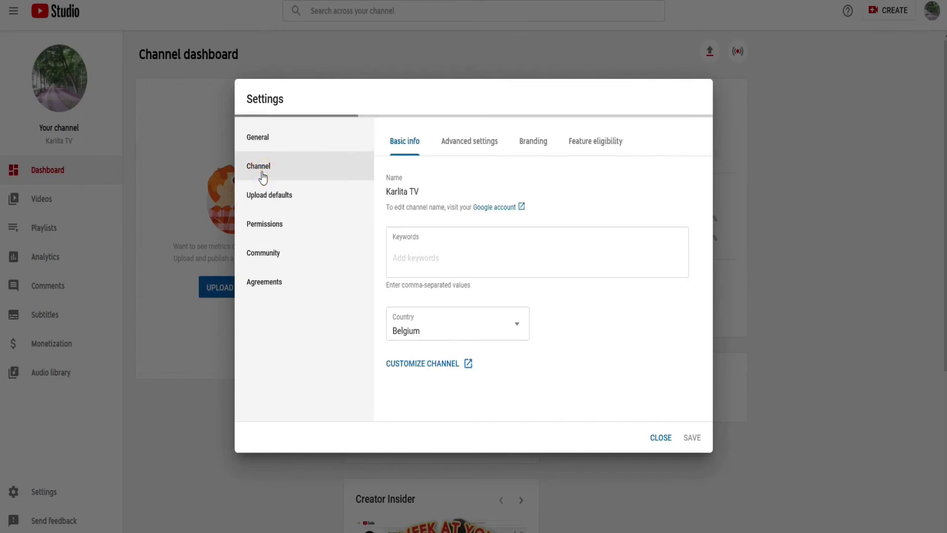
click(531, 144)
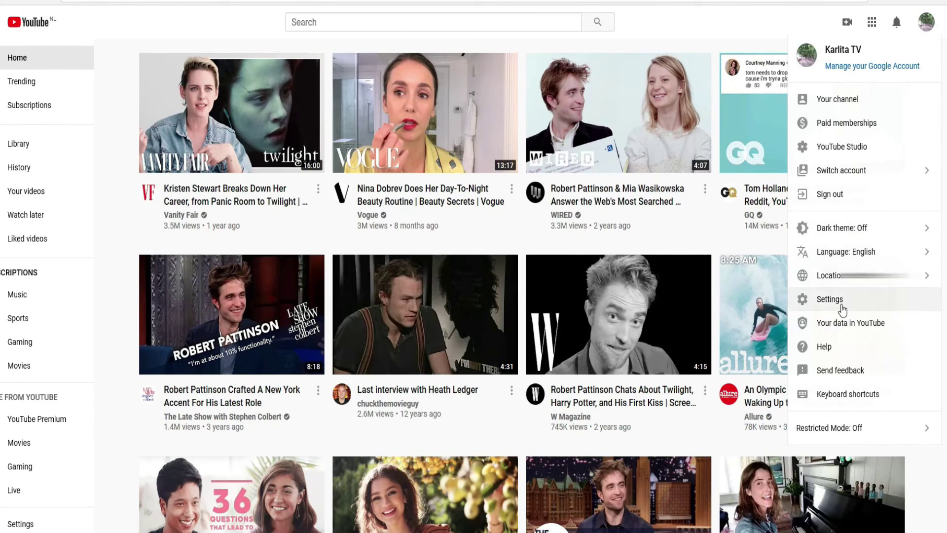
Review Karlita TV's status and features and choose text-message delivery for the verification code
click(840, 302)
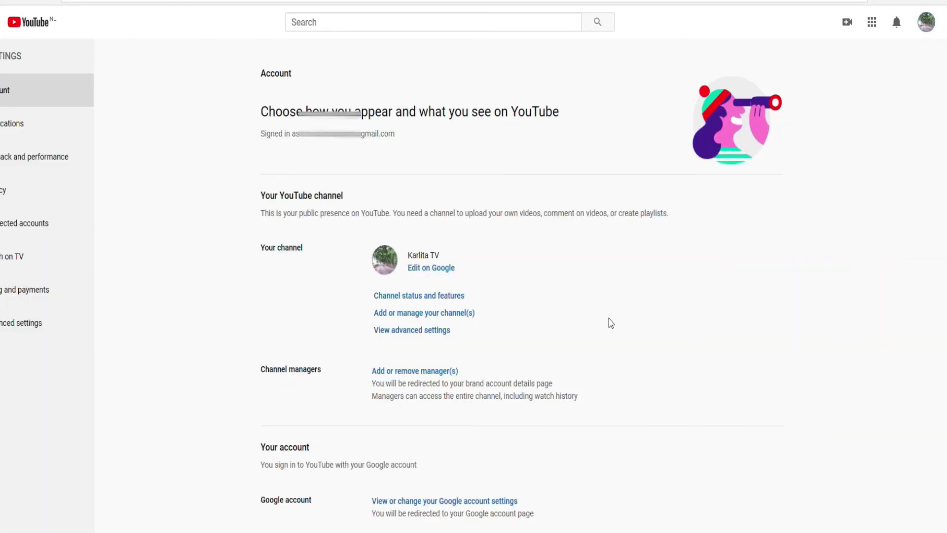
click(427, 302)
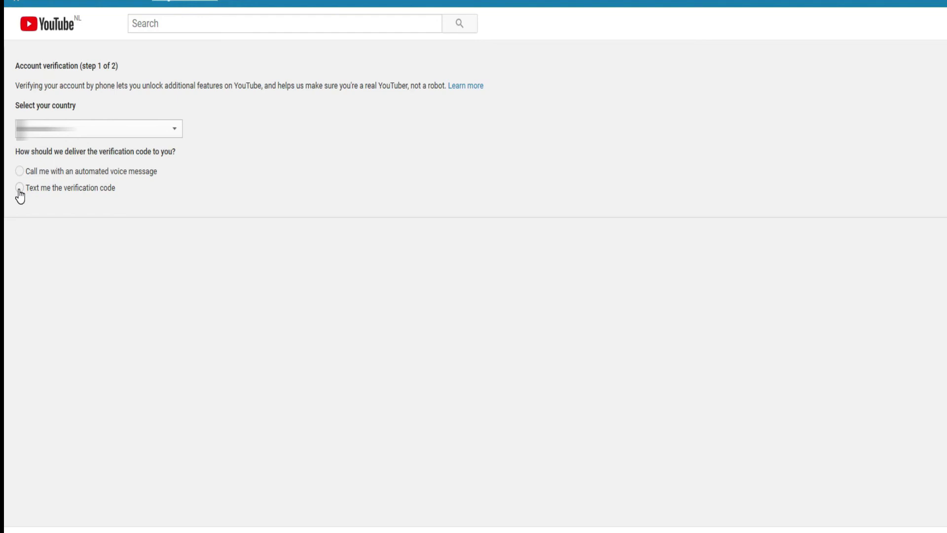
click(19, 187)
click(68, 238)
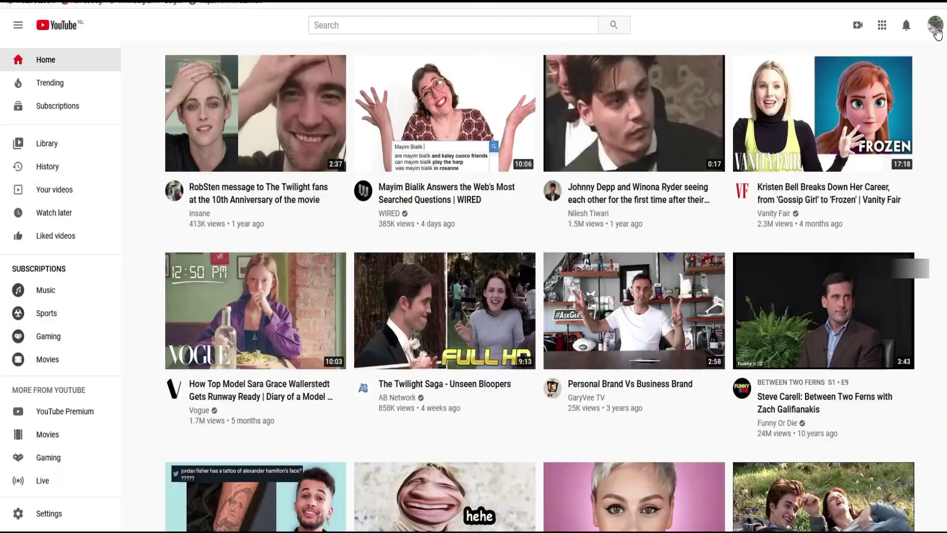
click(935, 30)
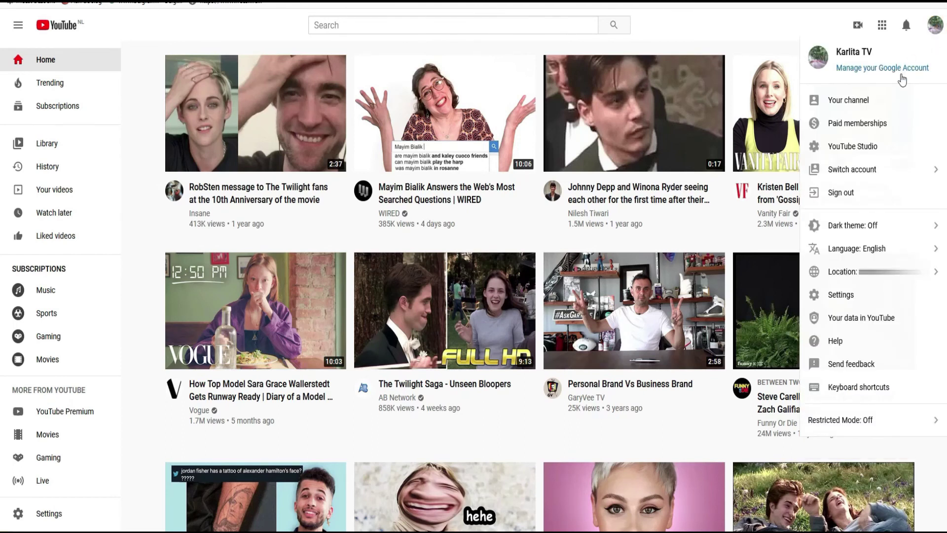
View Karlita TV's advanced settings: User ID, Channel ID, default channel and custom URL
click(880, 100)
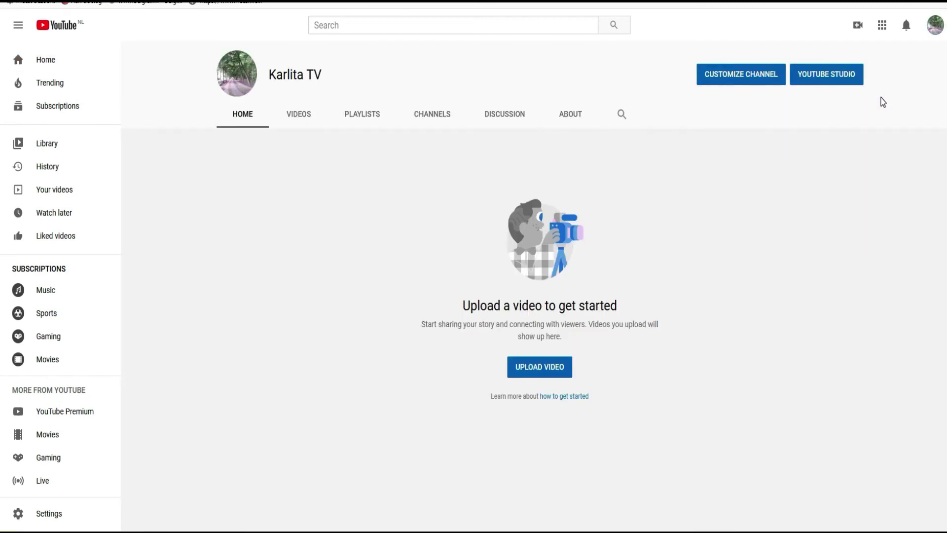
click(935, 25)
click(862, 303)
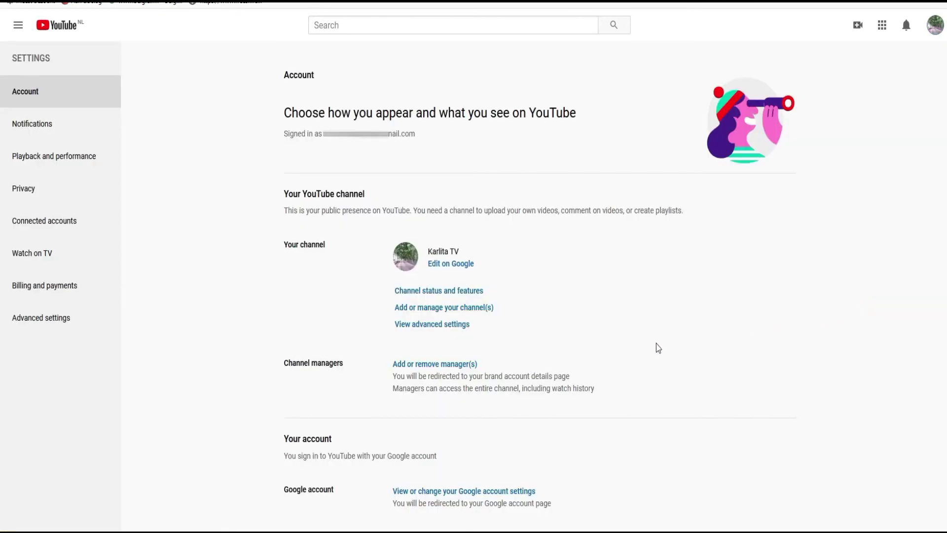
click(425, 311)
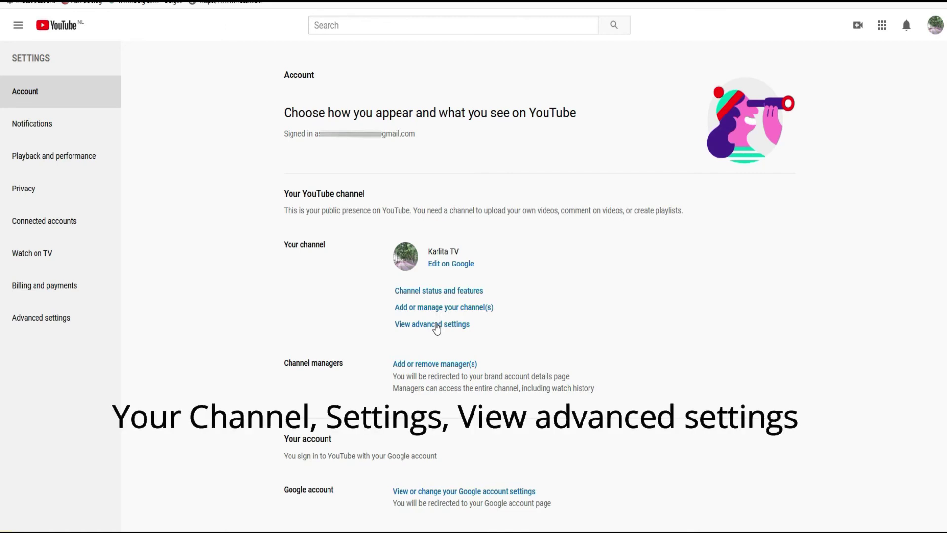
Read the Help Center article on getting a custom channel URL
click(437, 325)
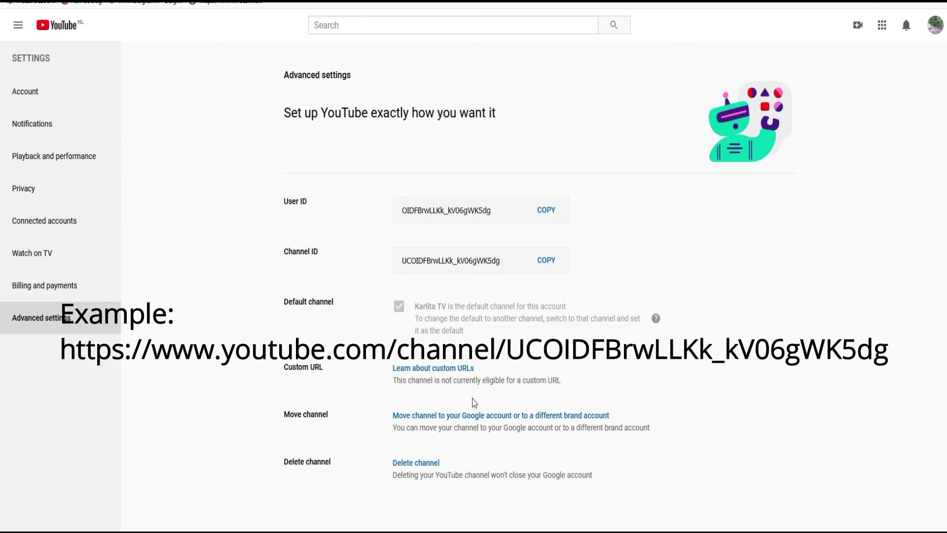
click(443, 373)
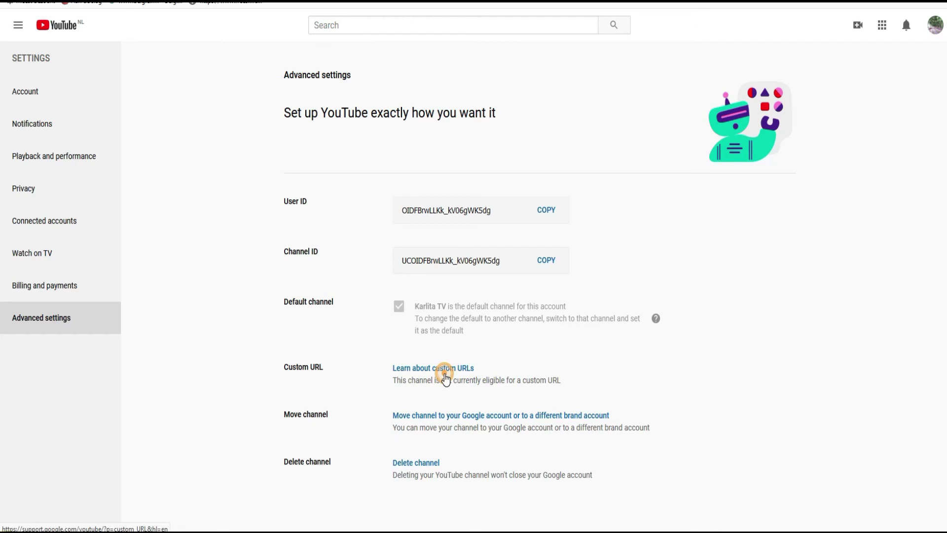
click(443, 373)
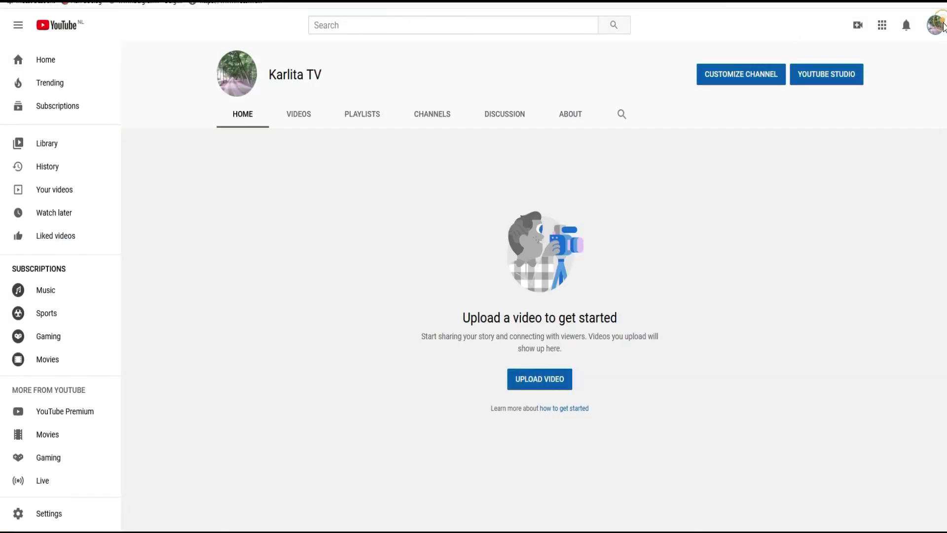
Open the Karlita TV brand account's user permissions from the channel managers settings
click(935, 24)
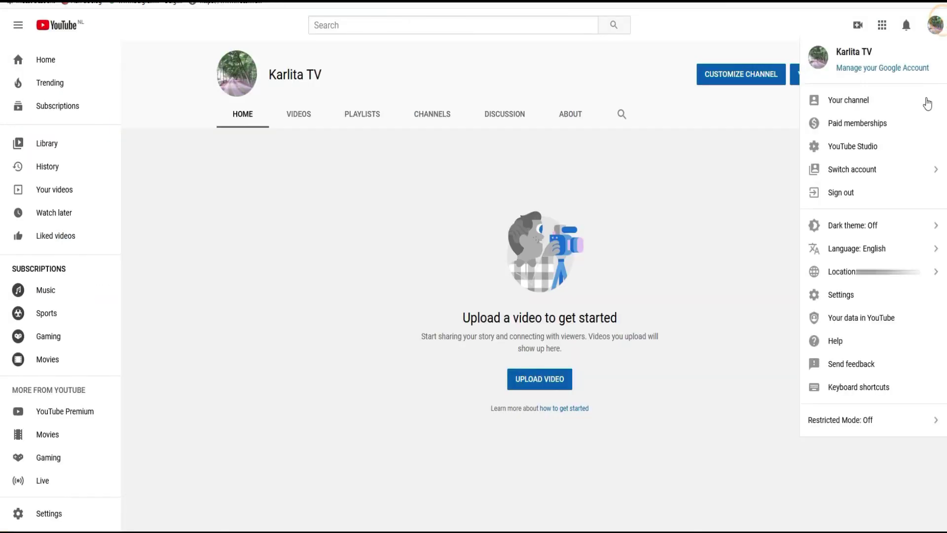
click(884, 299)
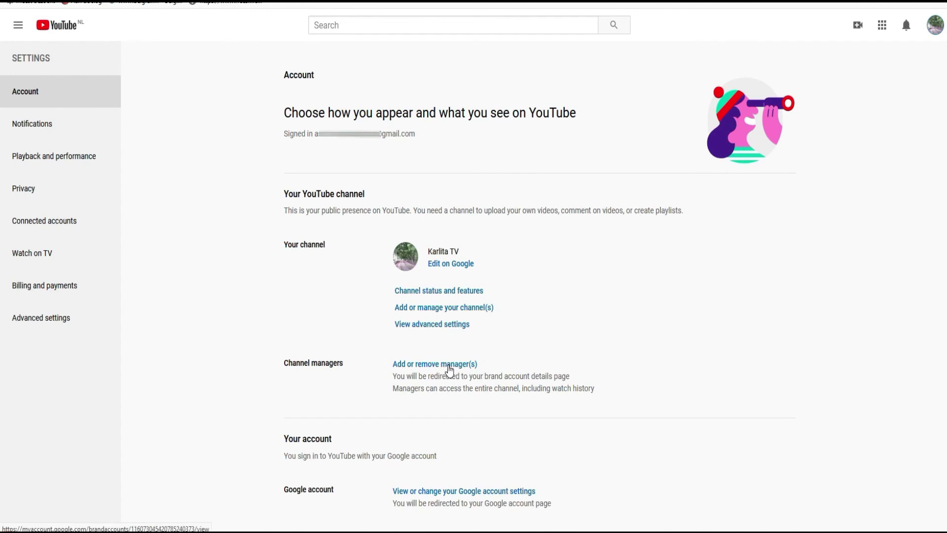
click(453, 366)
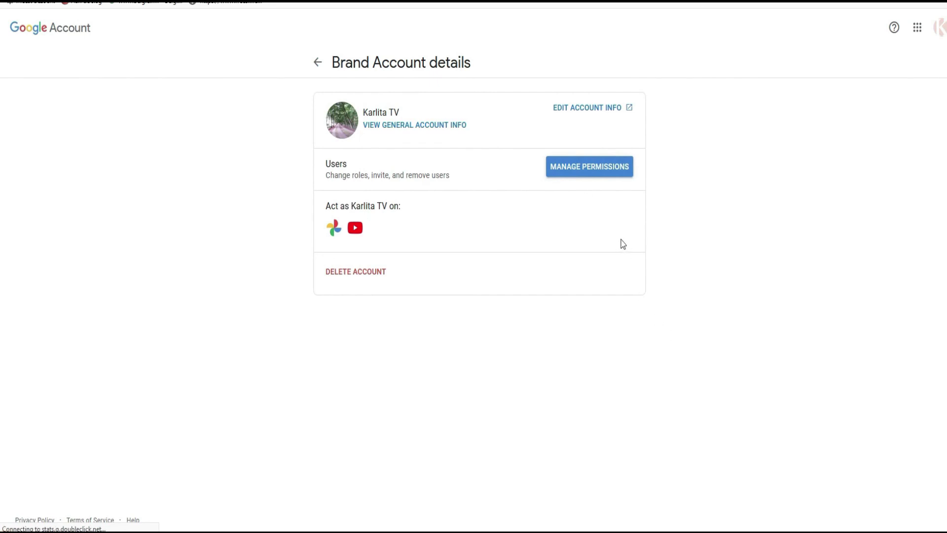
click(601, 169)
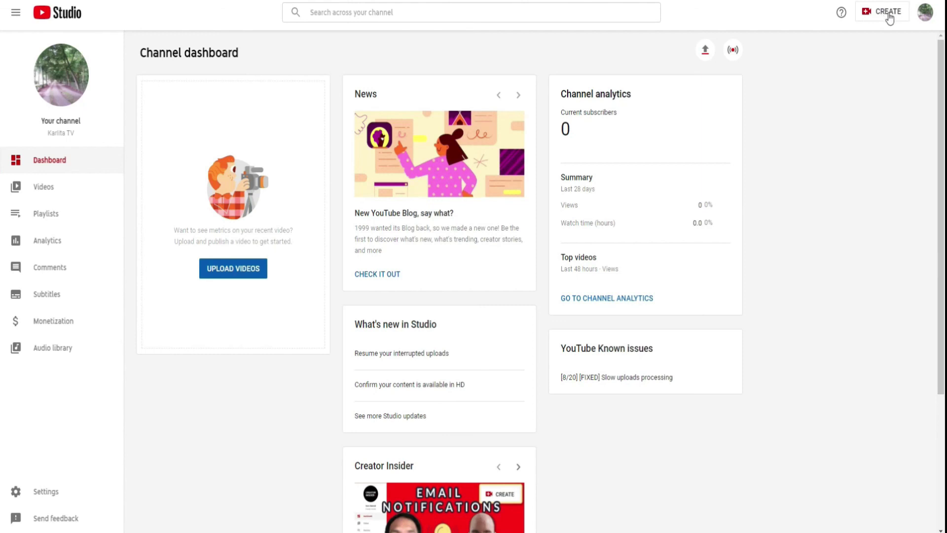
Open the 'Add channel art' upload dialog from Karlita TV's channel customization page
click(889, 18)
click(886, 37)
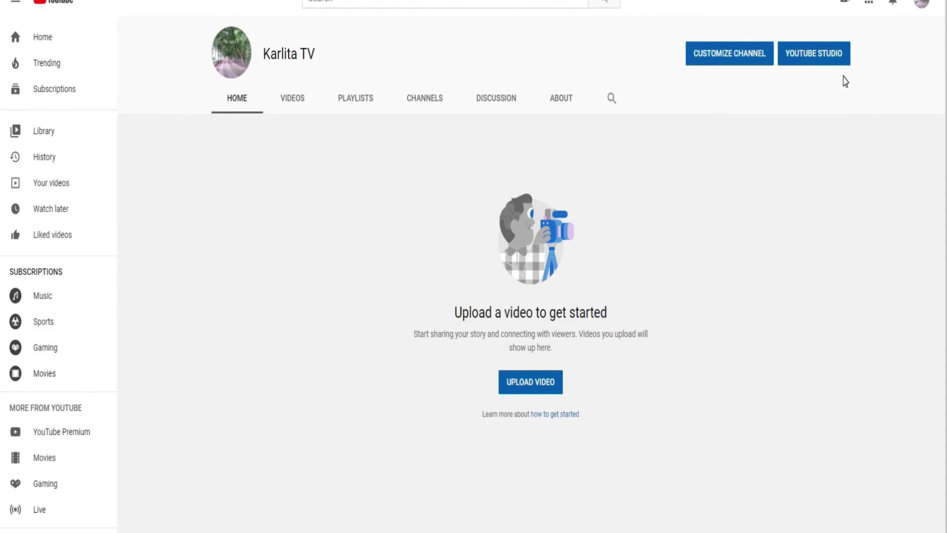
click(742, 65)
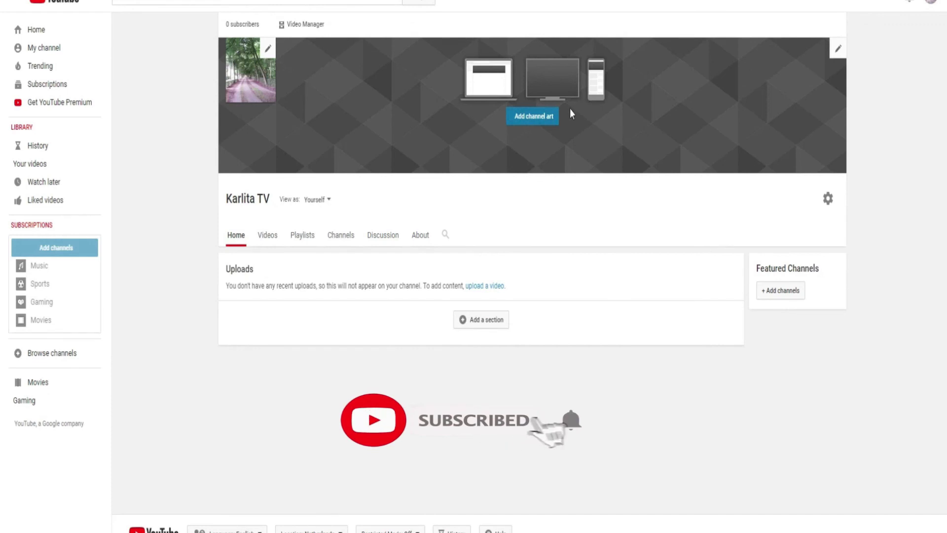
click(547, 116)
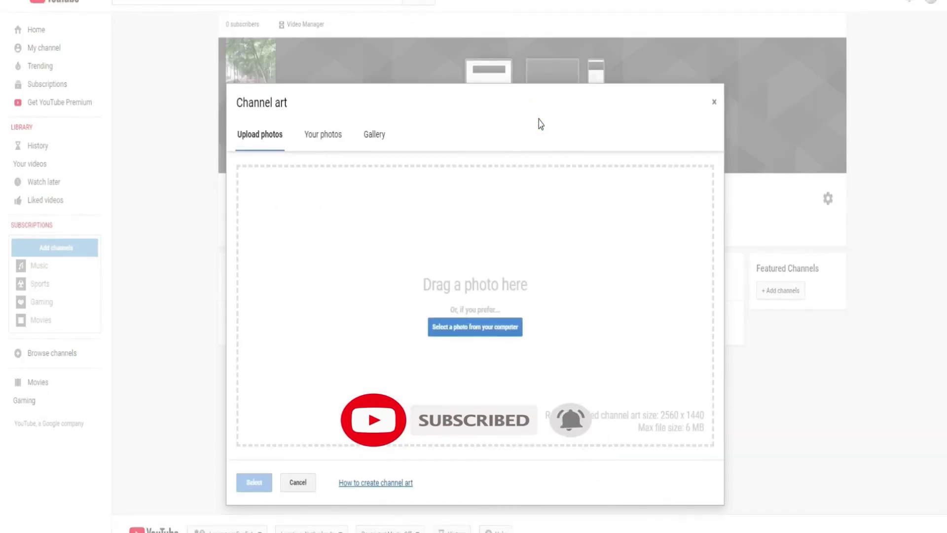